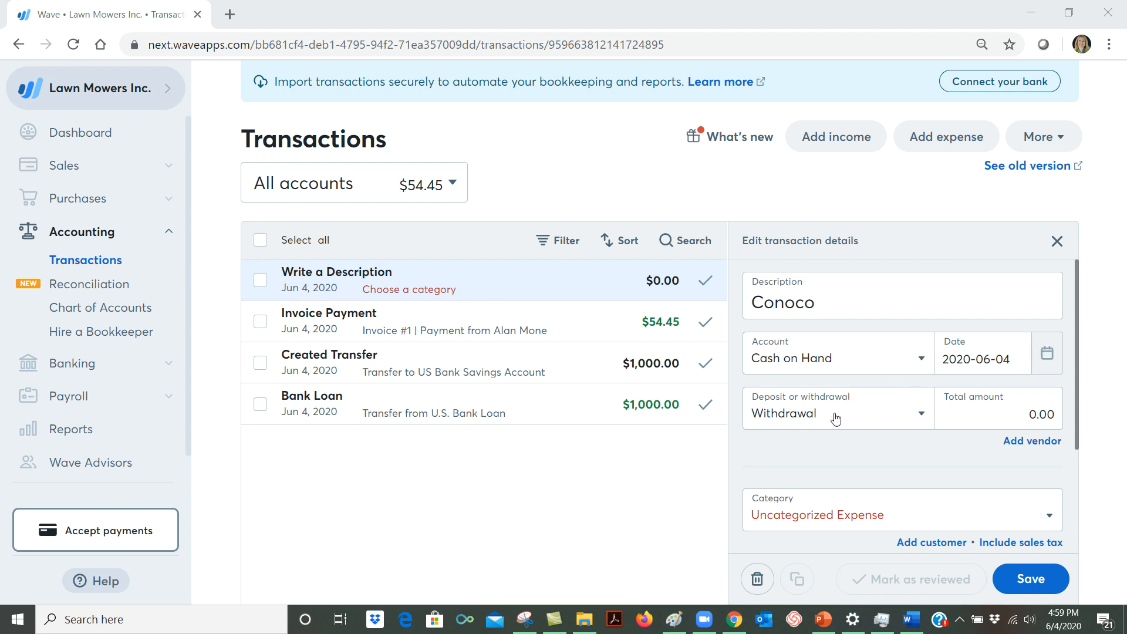
Complete and save the Conoco withdrawal with a total amount of 25 and the category Vehicle – Fuel.
click(993, 412)
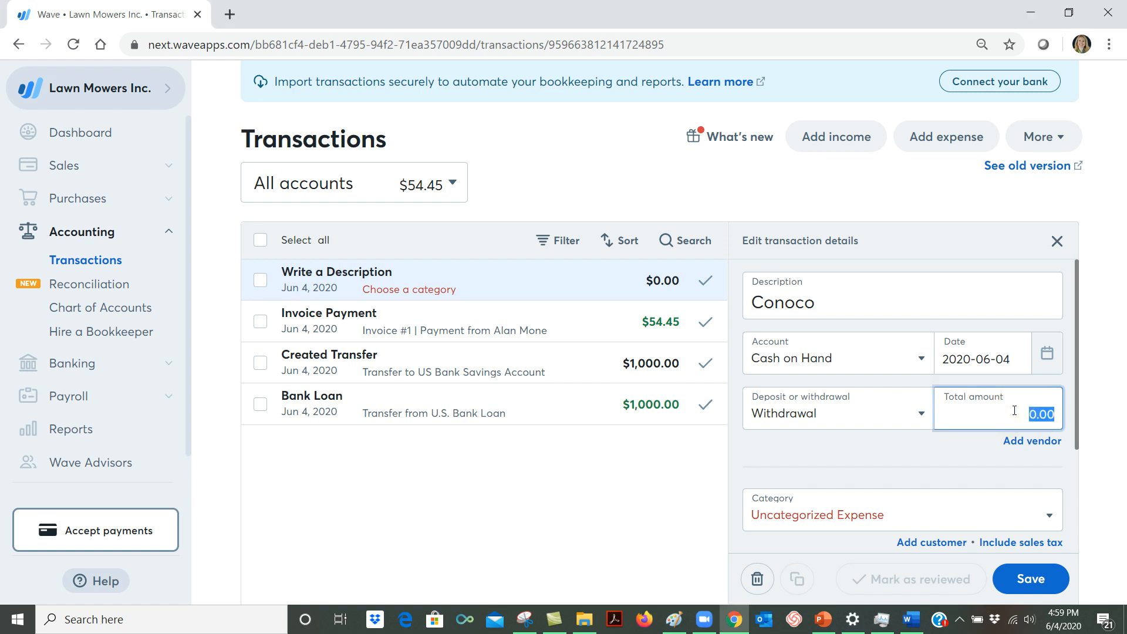
text(25)
scroll(933, 516, down, 2)
scroll(932, 517, down, 1)
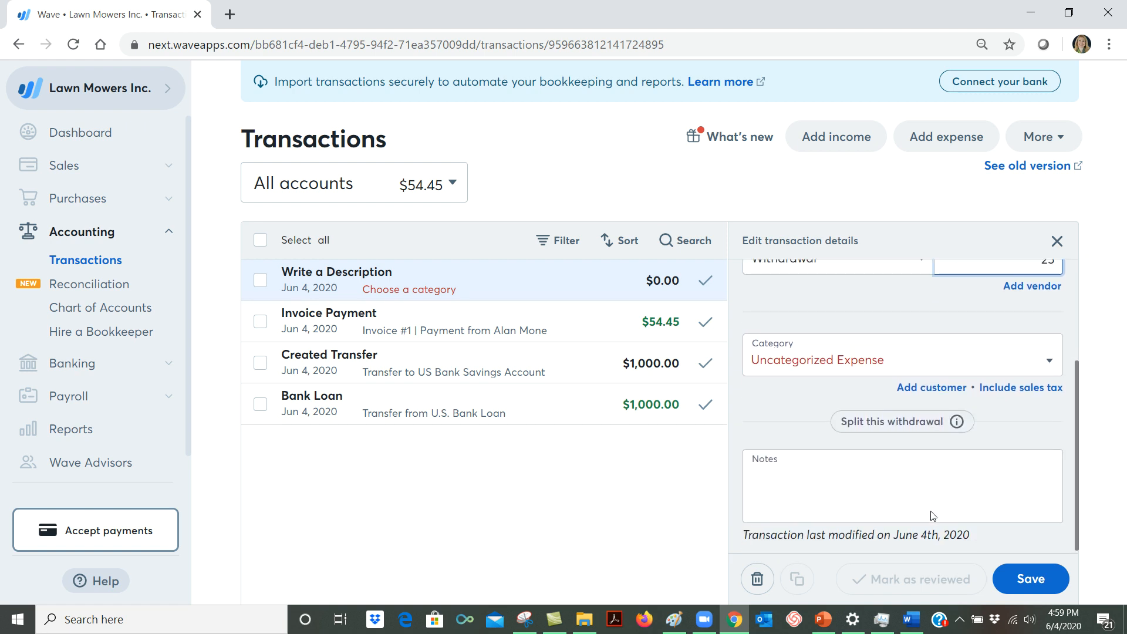
click(889, 366)
scroll(946, 453, down, 2)
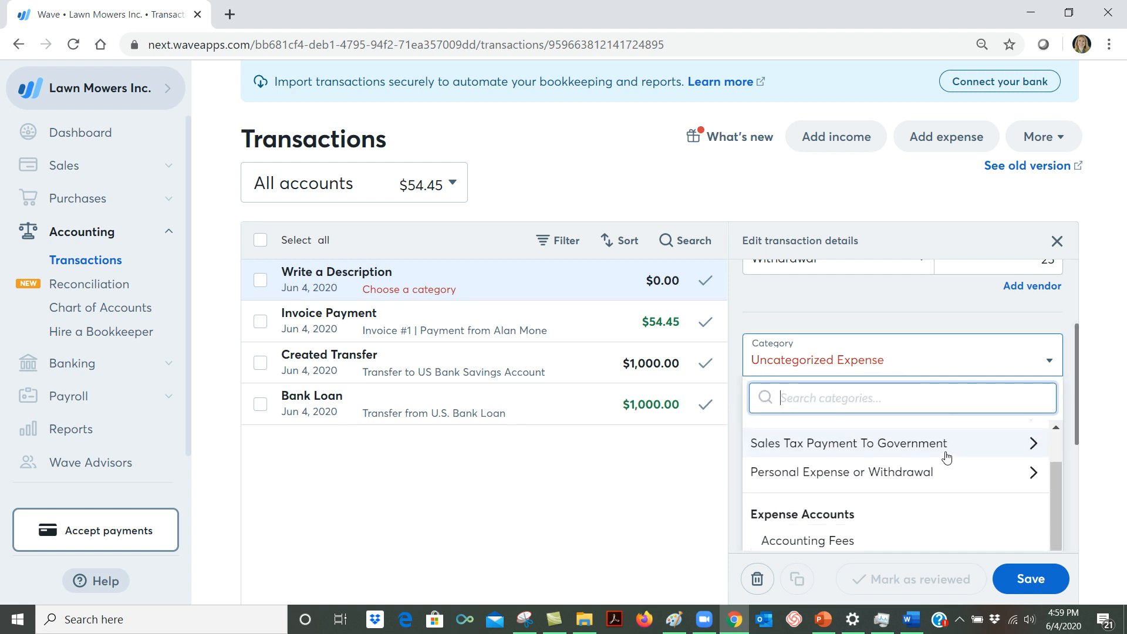
scroll(946, 458, down, 10)
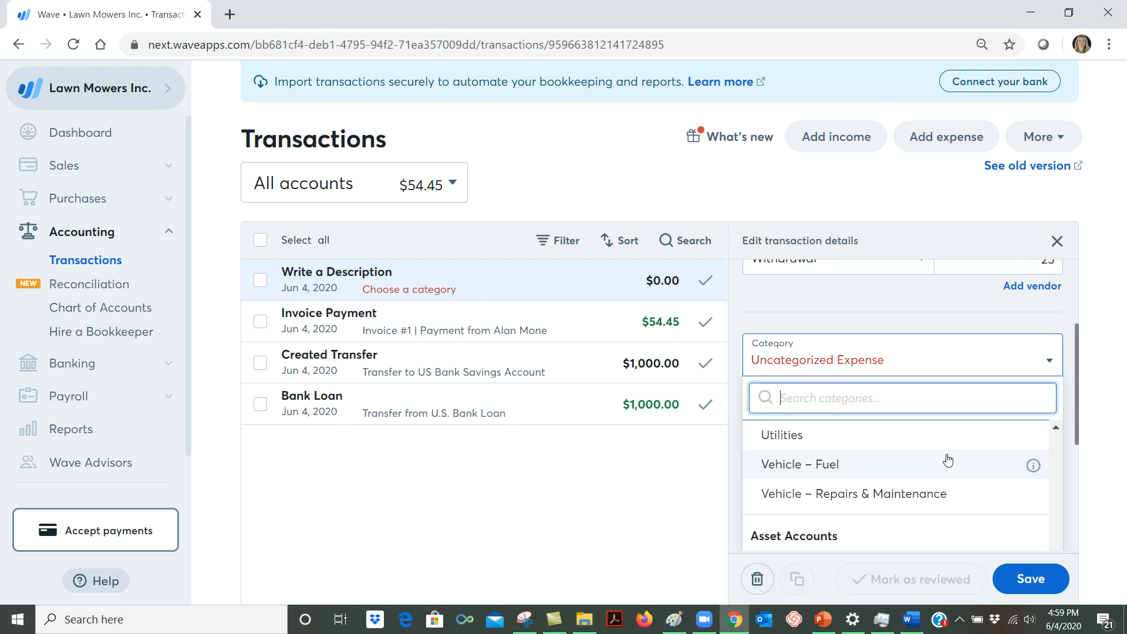
scroll(950, 494, up, 8)
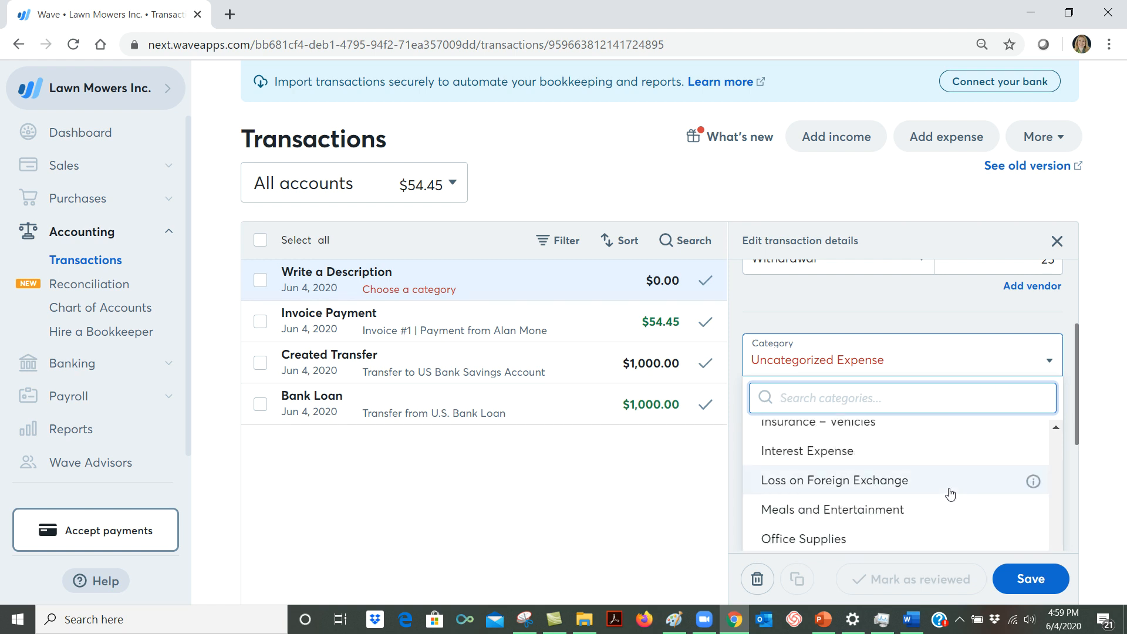
scroll(950, 494, up, 10)
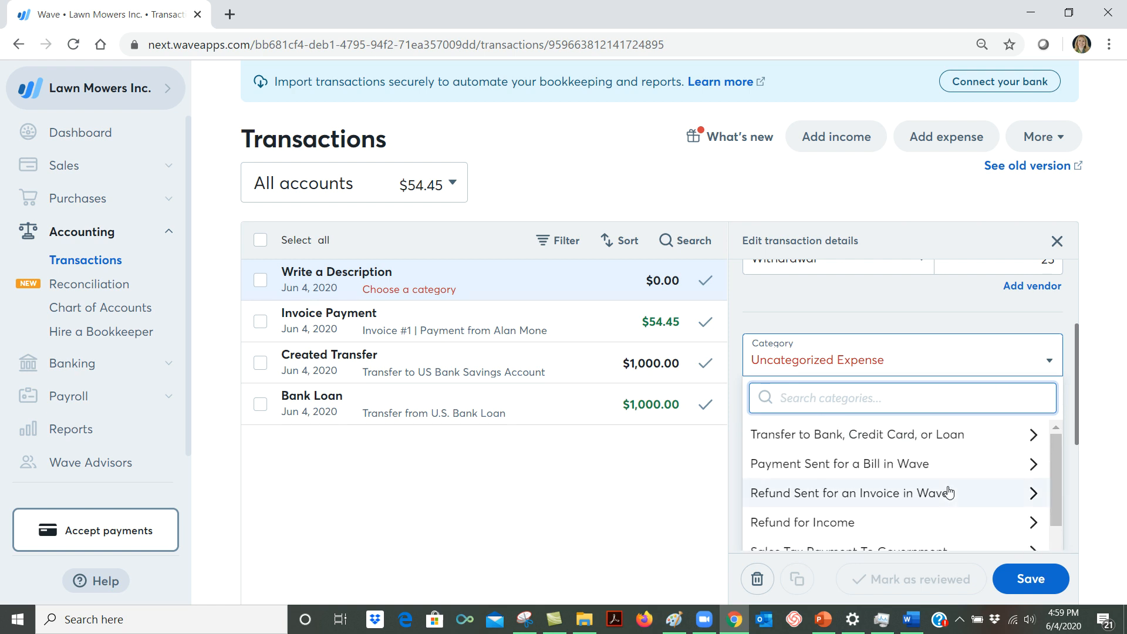
scroll(948, 492, down, 5)
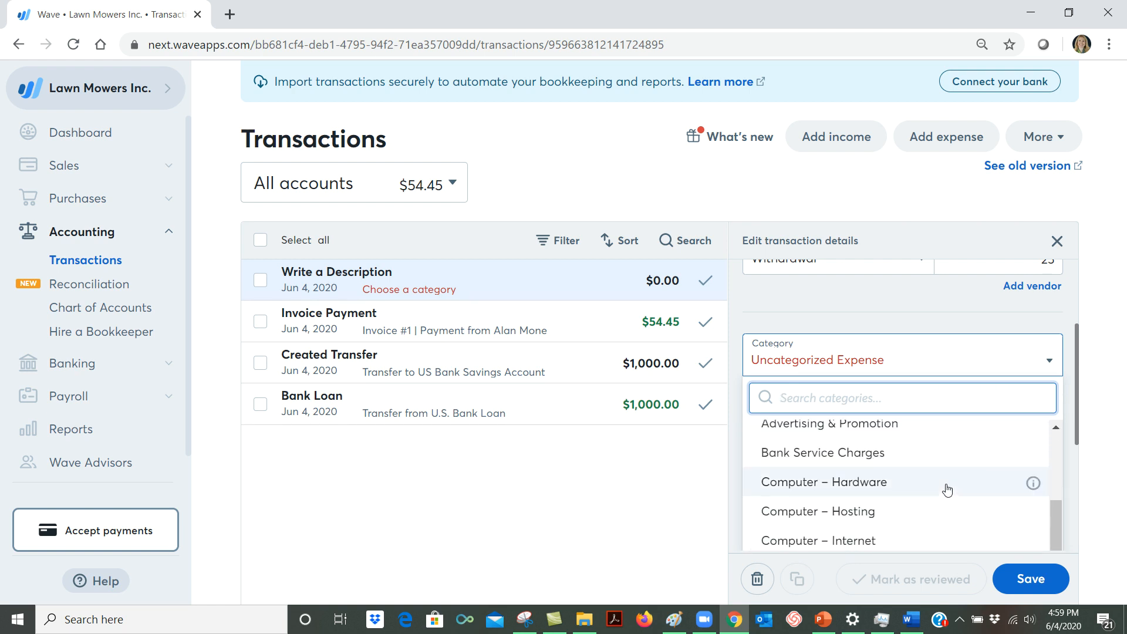
scroll(946, 489, up, 2)
scroll(906, 467, down, 3)
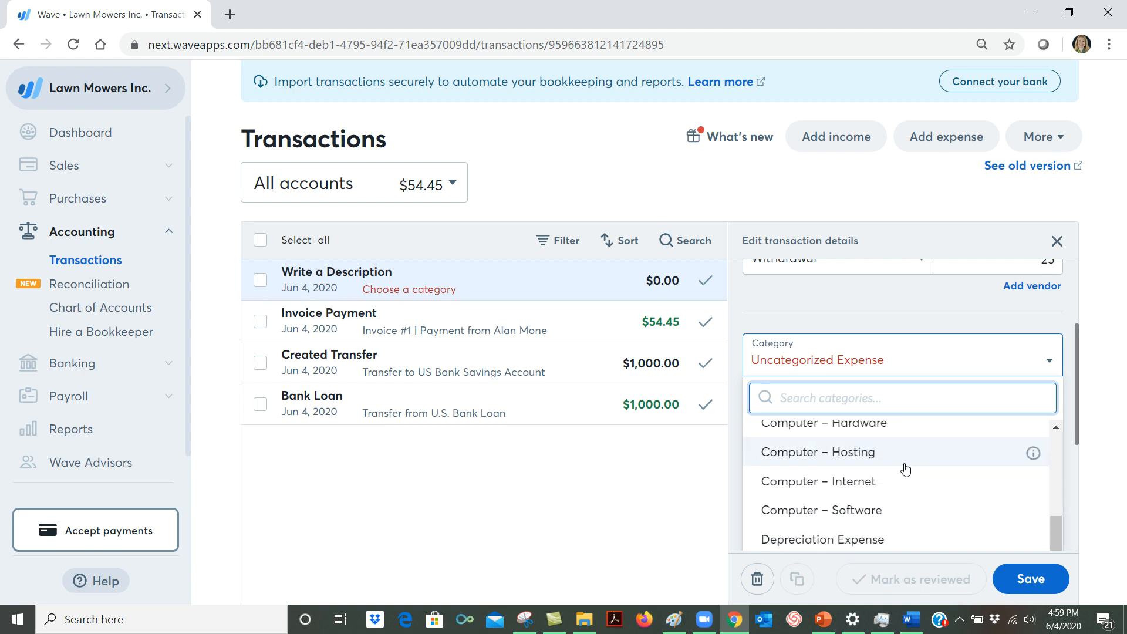
scroll(906, 470, down, 7)
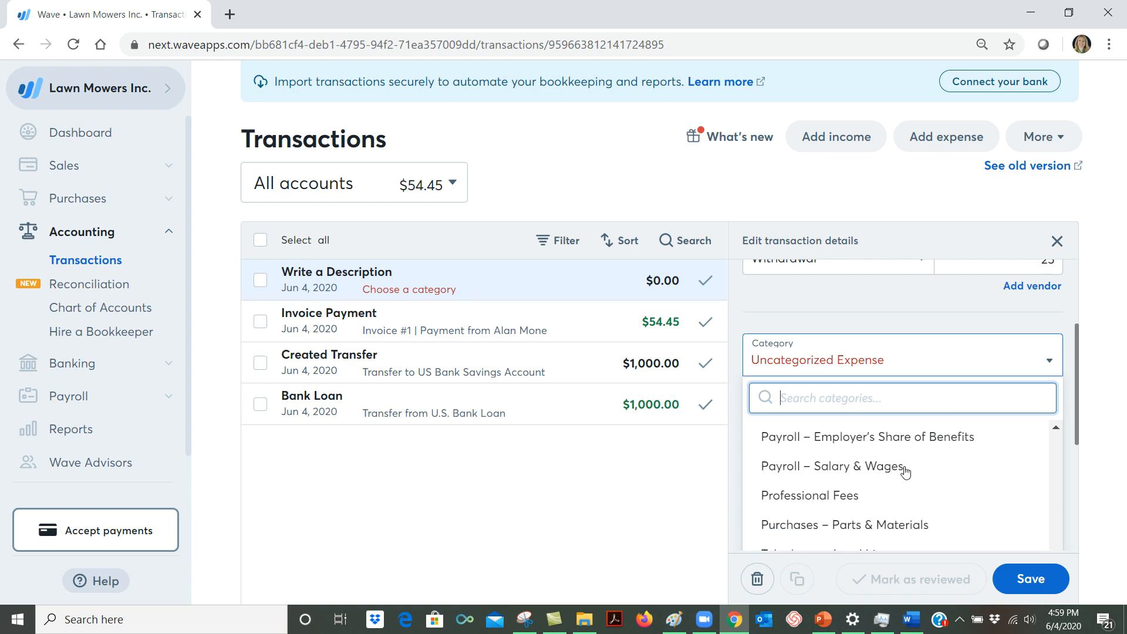
scroll(905, 469, down, 4)
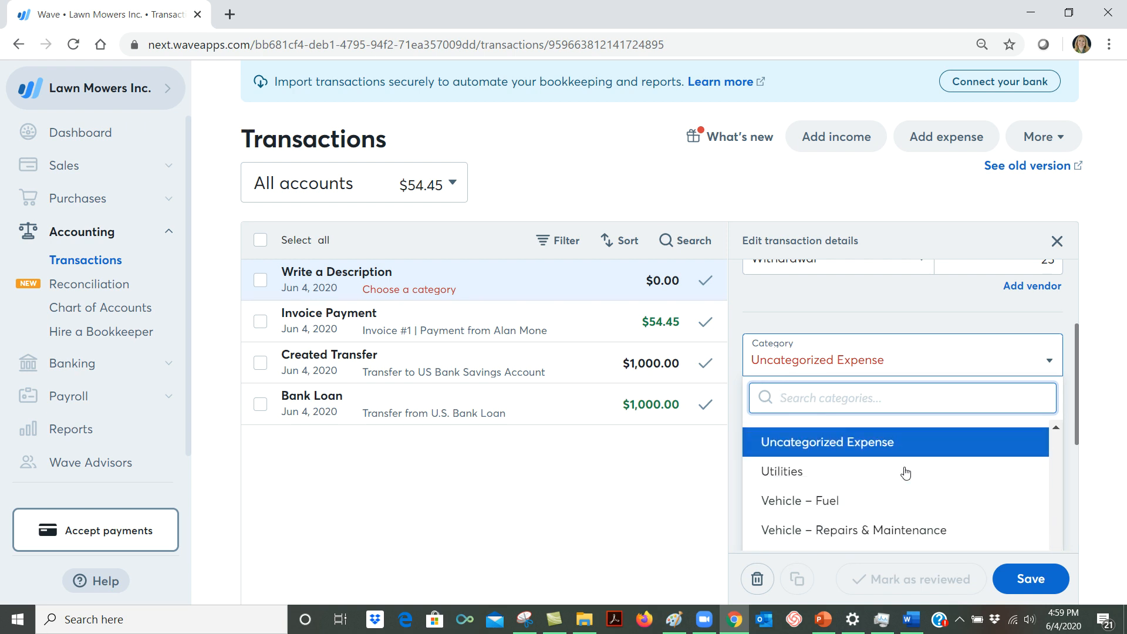
click(844, 503)
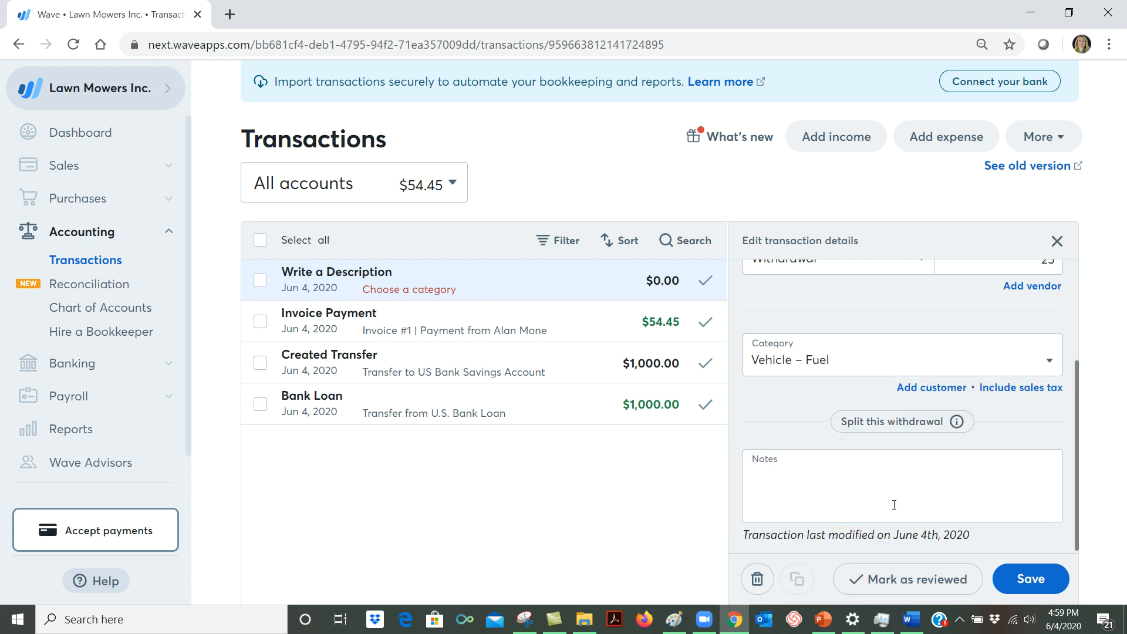
click(1034, 573)
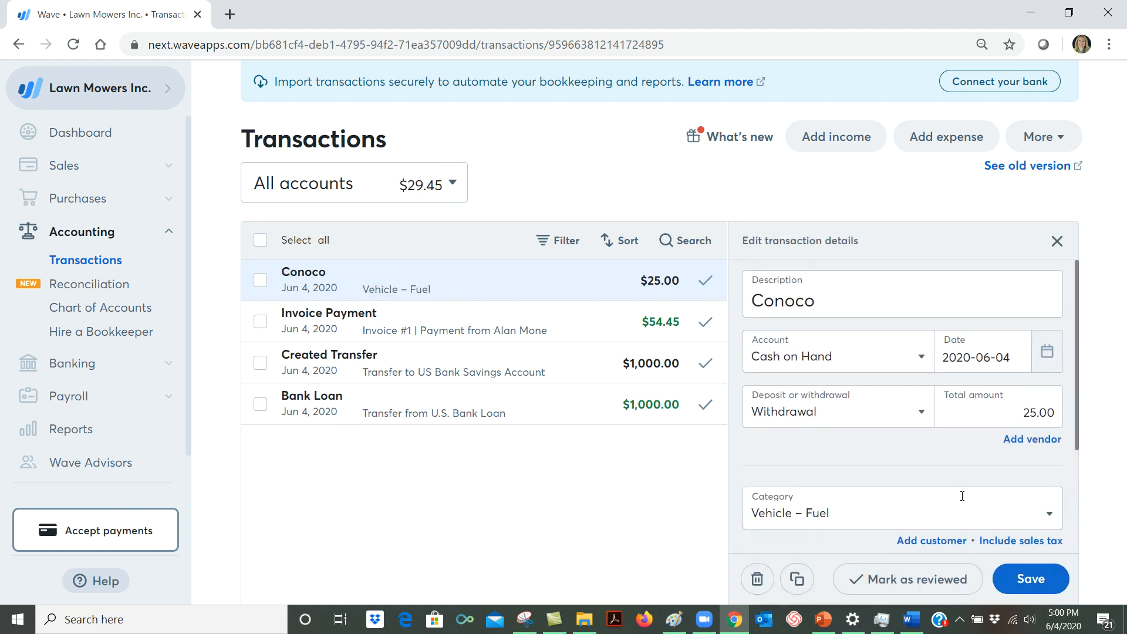
scroll(963, 496, up, 3)
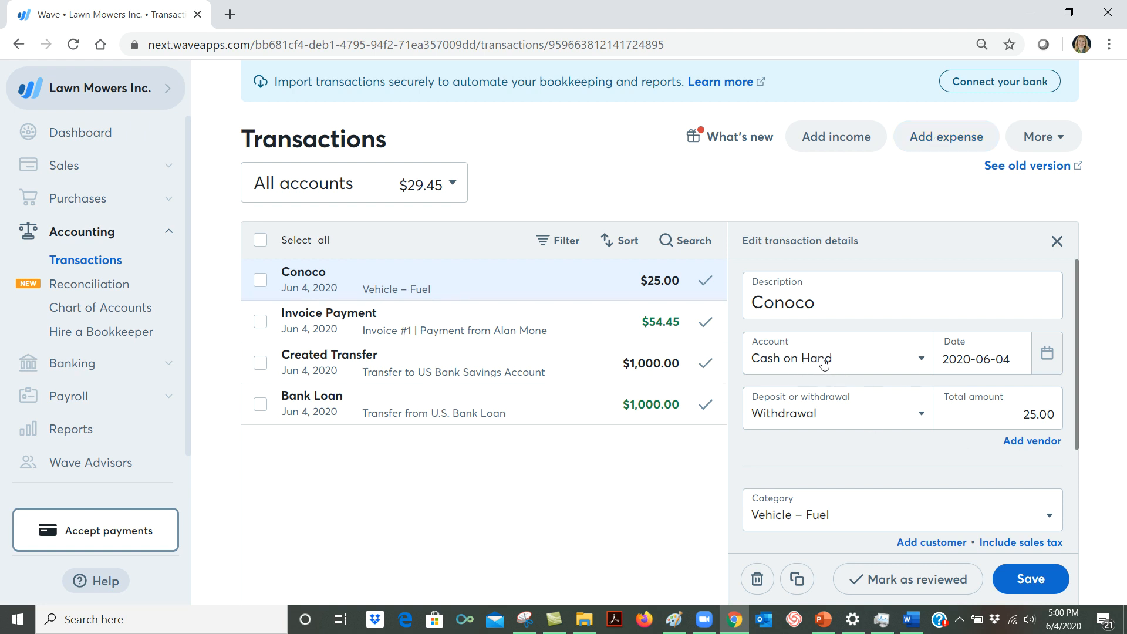
Add a new expense with the description Fred Meyer and a total amount of 5.
click(955, 139)
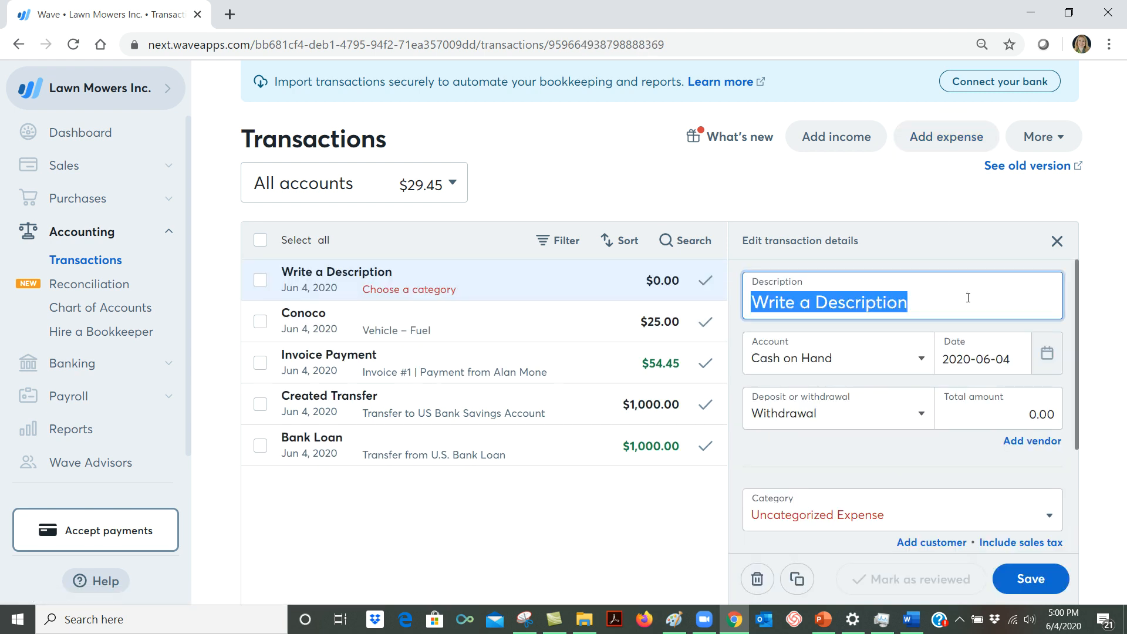
text(Fred Meyer)
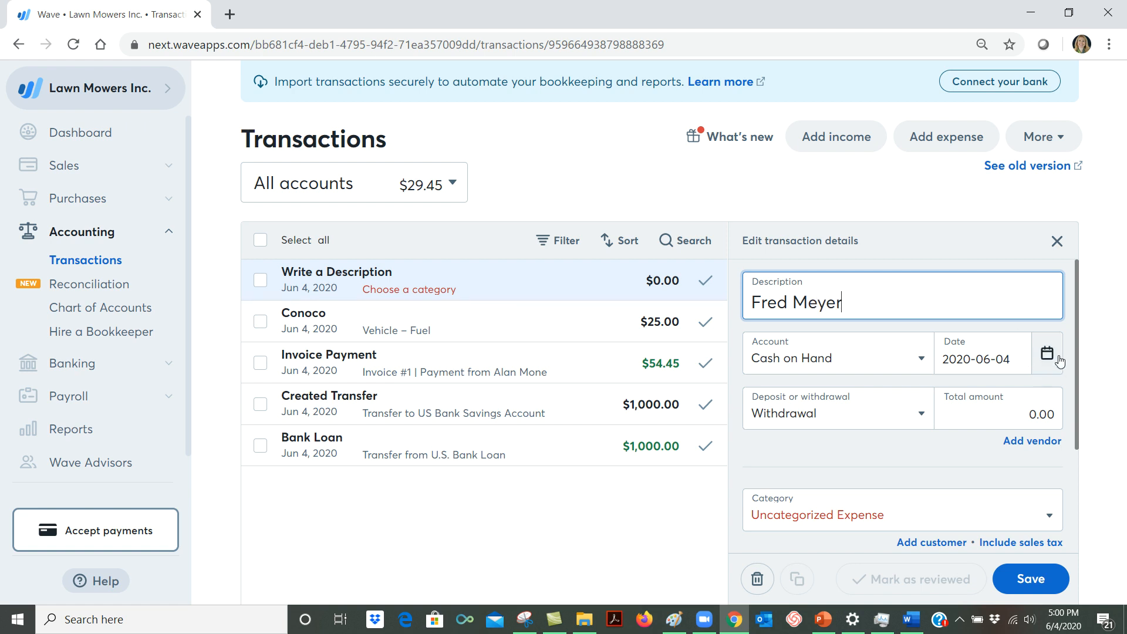
click(1014, 406)
text(5)
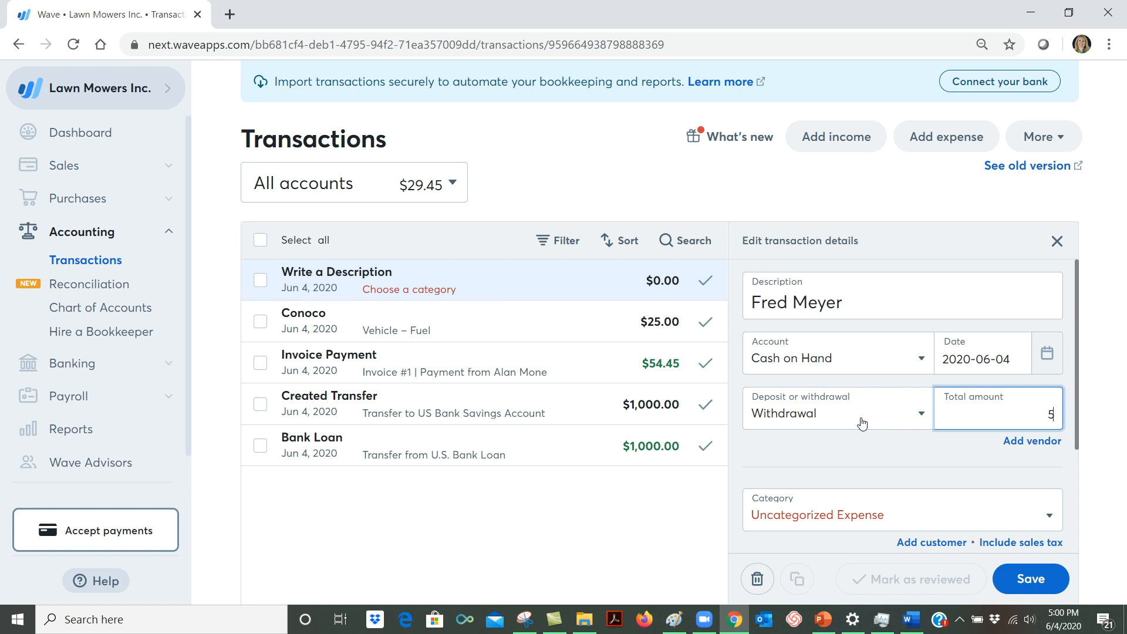
Create a Credit Card account named U.S. Bank Credit Card as the Fred Meyer expense's account.
click(850, 362)
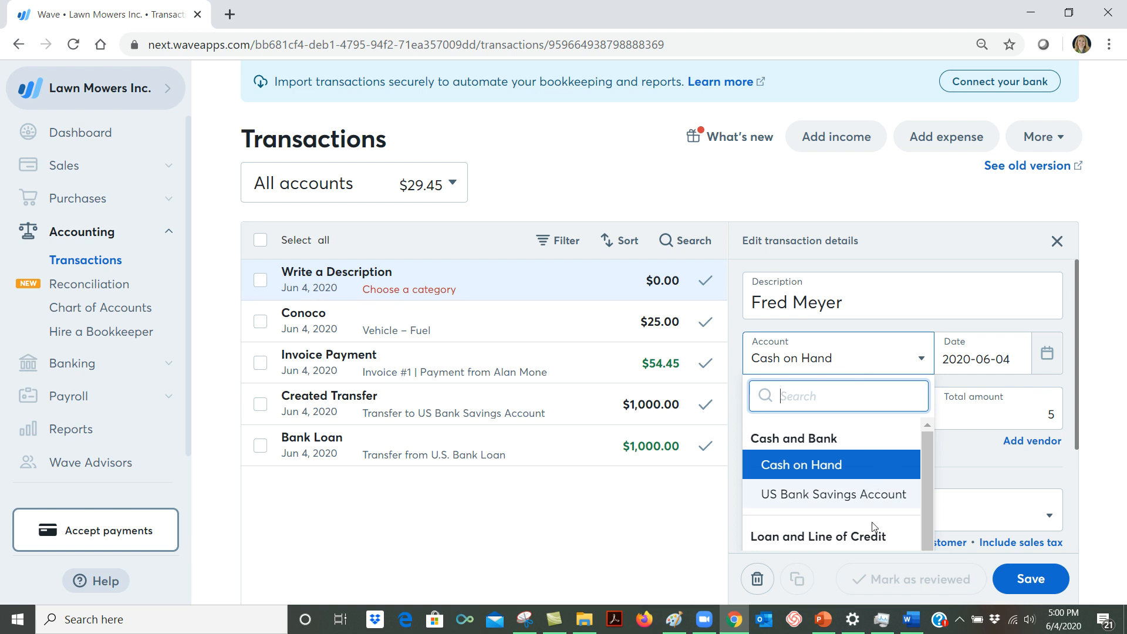
scroll(873, 523, down, 1)
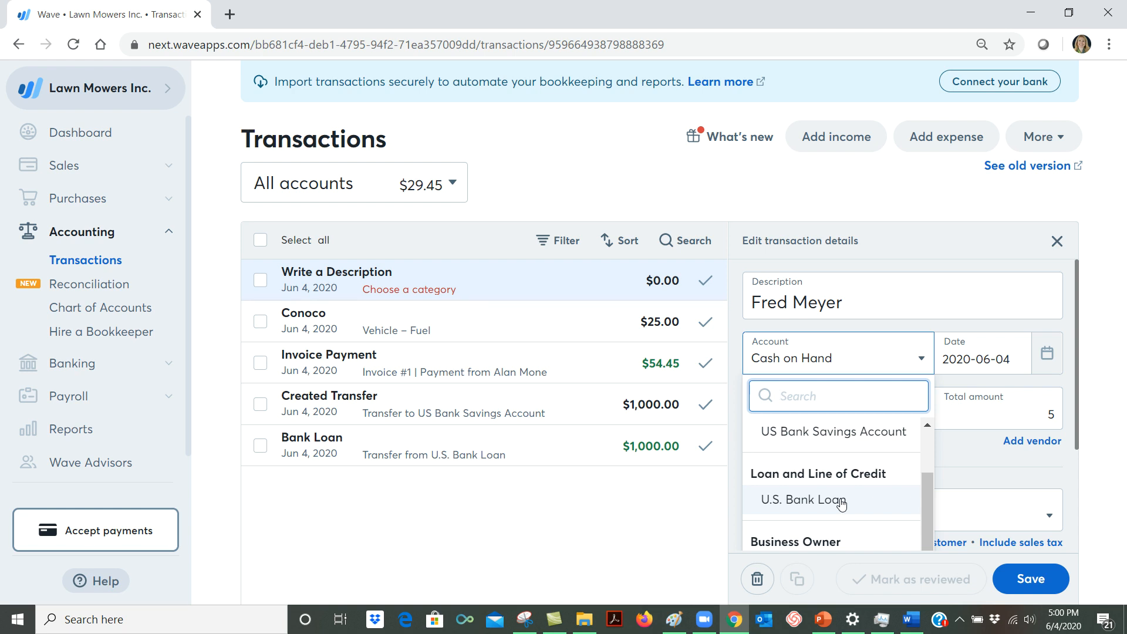
scroll(841, 504, down, 3)
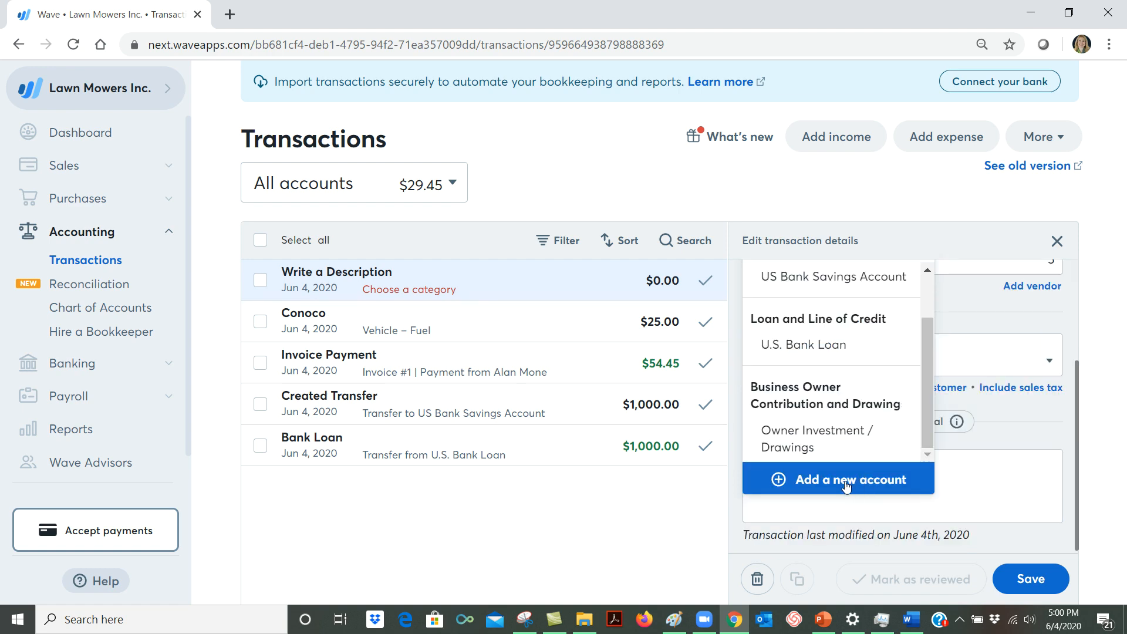
click(846, 485)
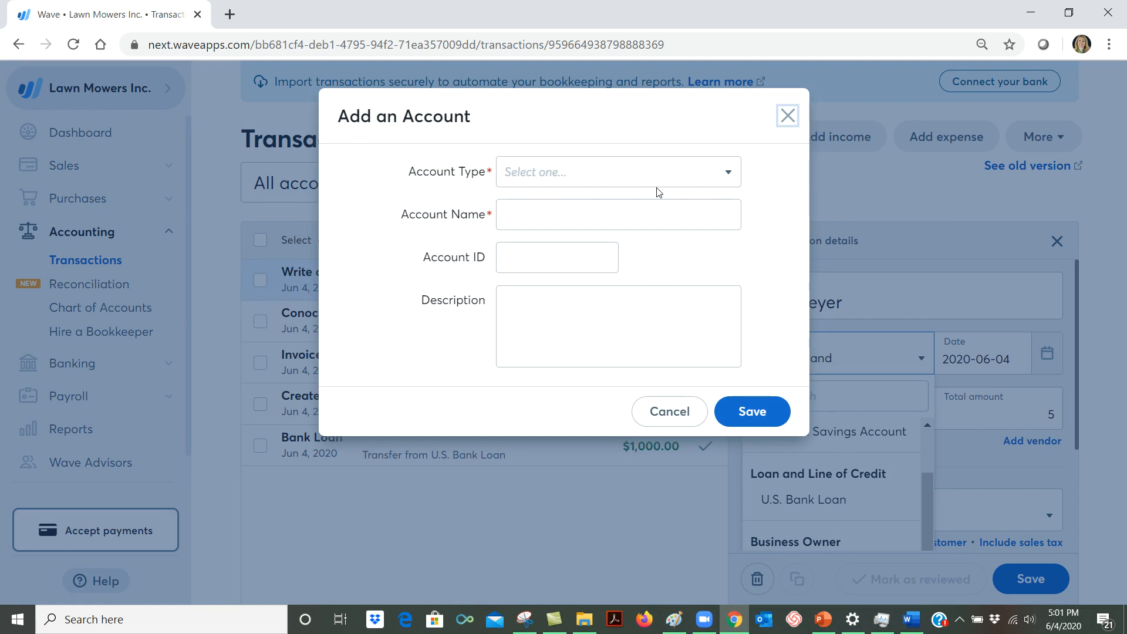
click(726, 182)
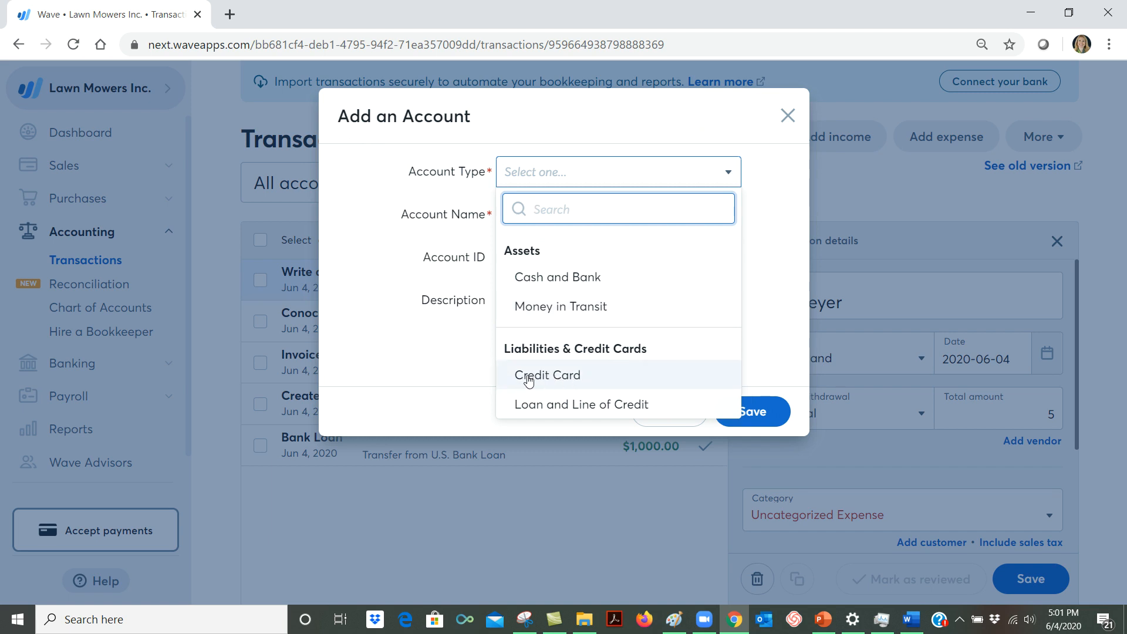
click(564, 378)
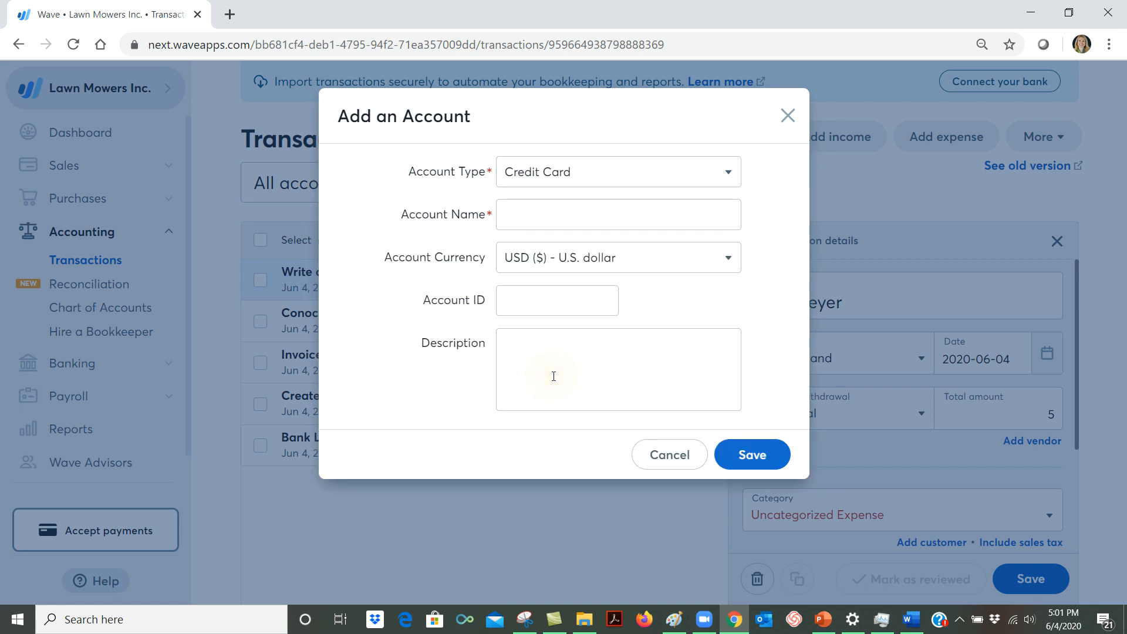
click(557, 220)
text(U.S)
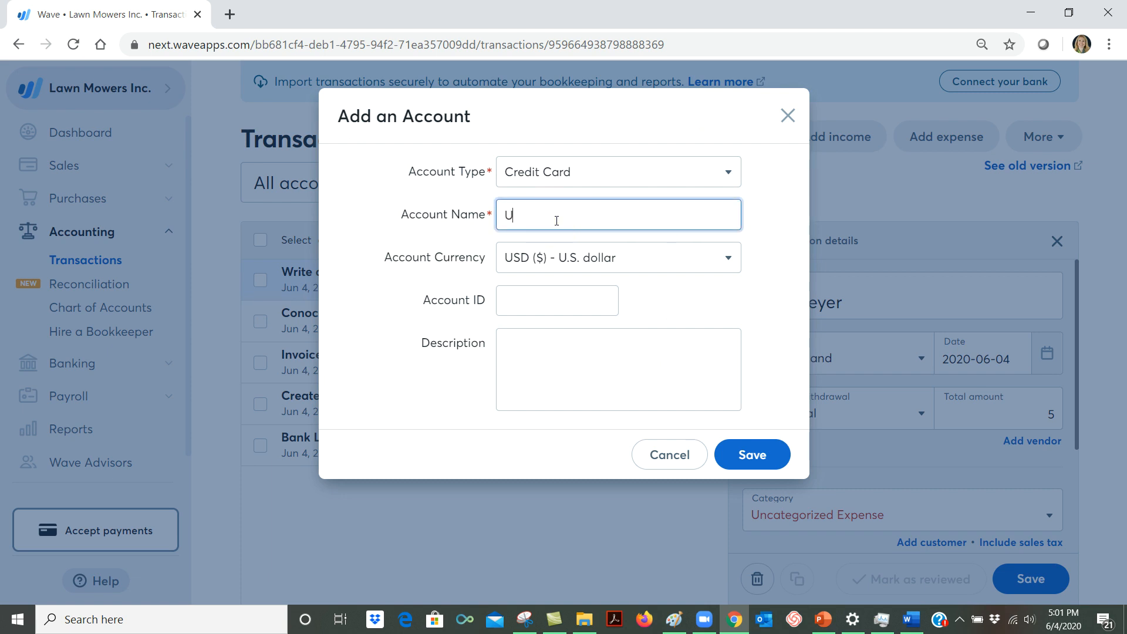
text(. Bank Credit Card)
click(763, 455)
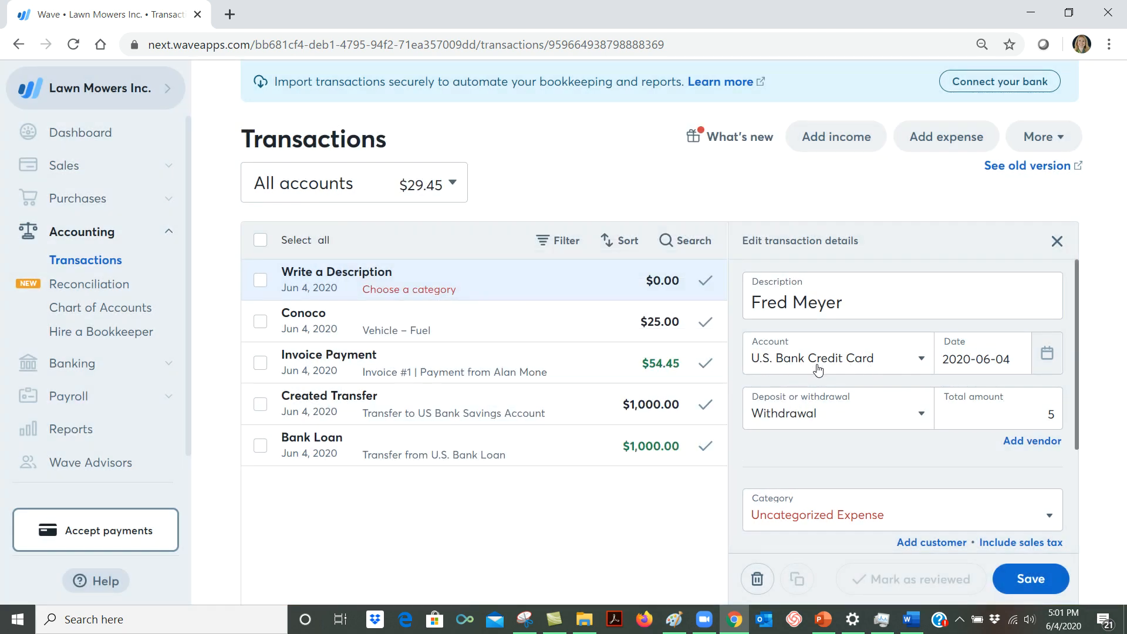
Look through the Fred Meyer expense's category choices and start adding a new account as its category.
scroll(934, 428, down, 2)
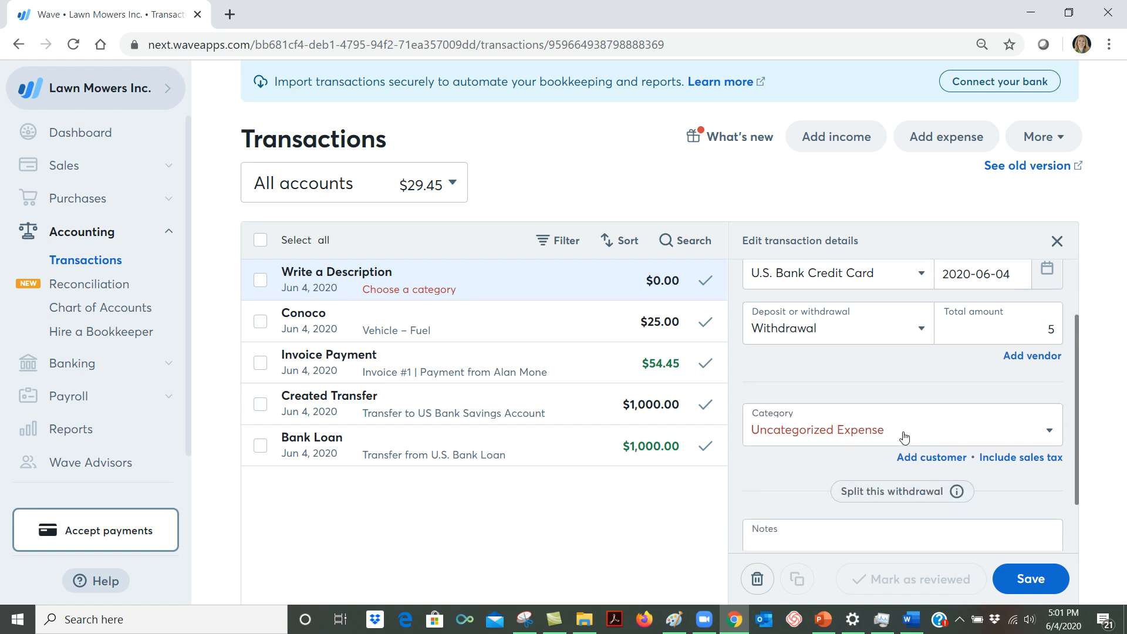
click(905, 438)
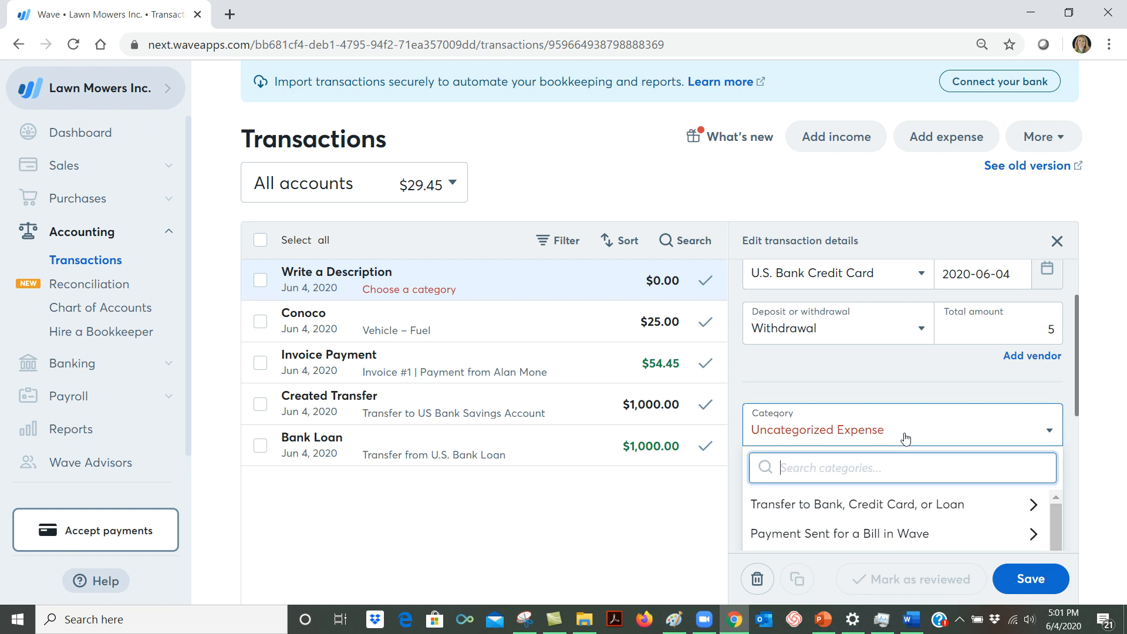
scroll(939, 429, down, 4)
scroll(952, 418, up, 3)
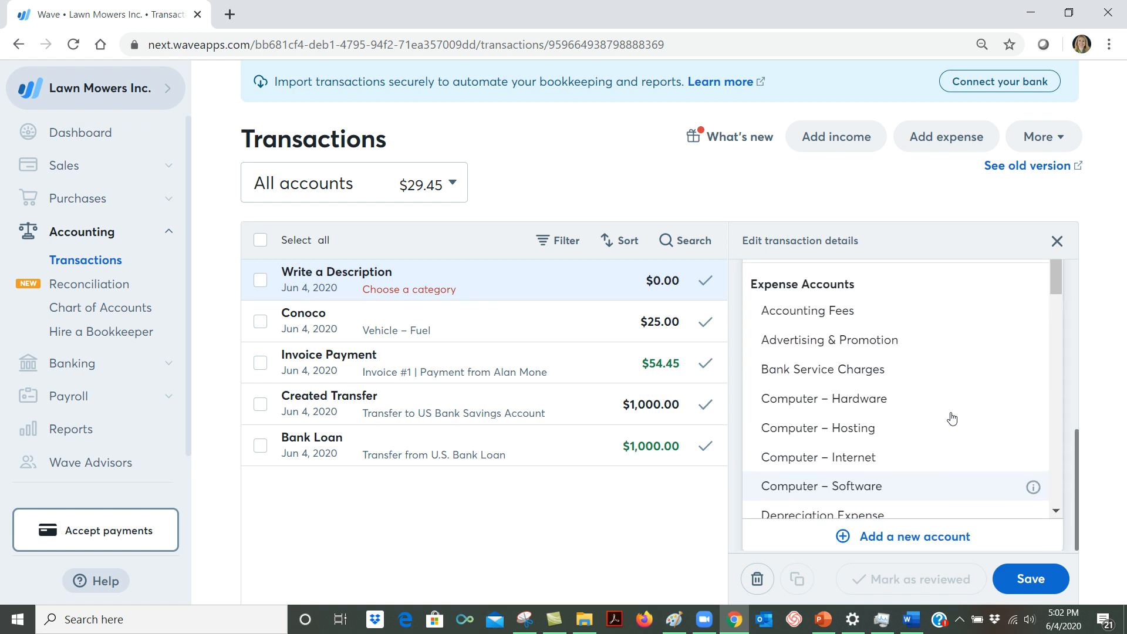
scroll(952, 419, down, 3)
scroll(952, 419, down, 5)
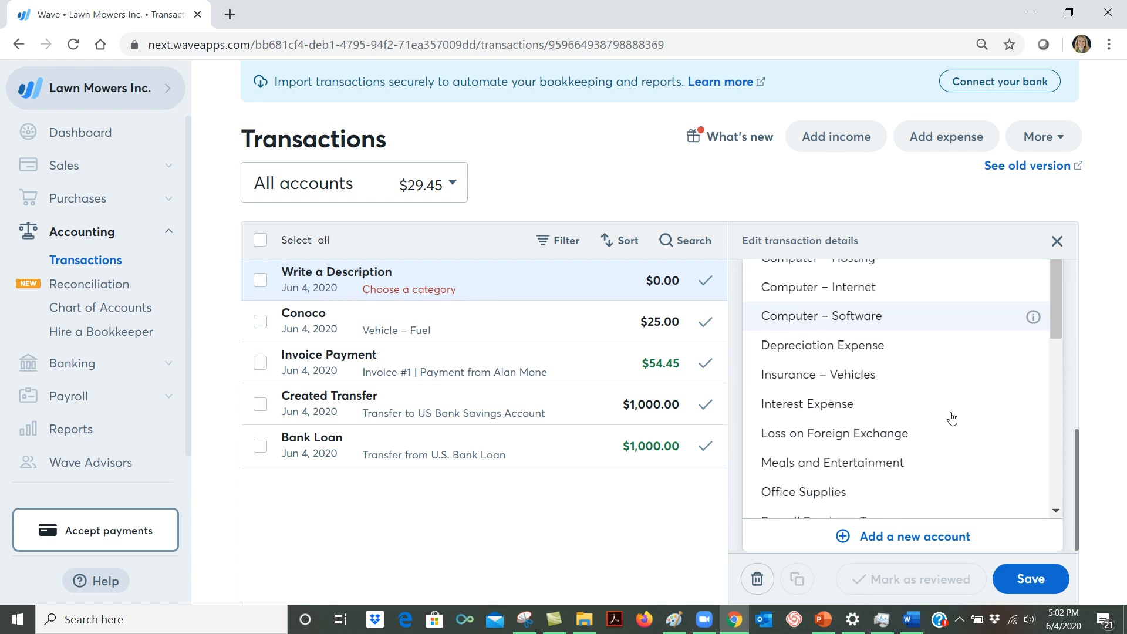
scroll(953, 418, down, 2)
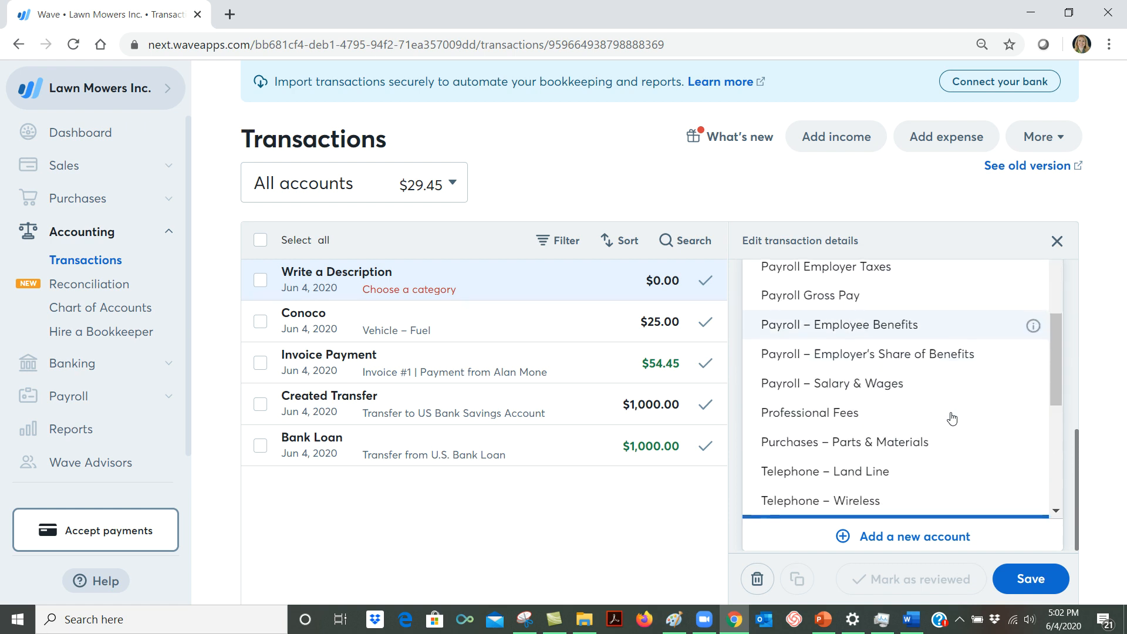
scroll(953, 418, down, 3)
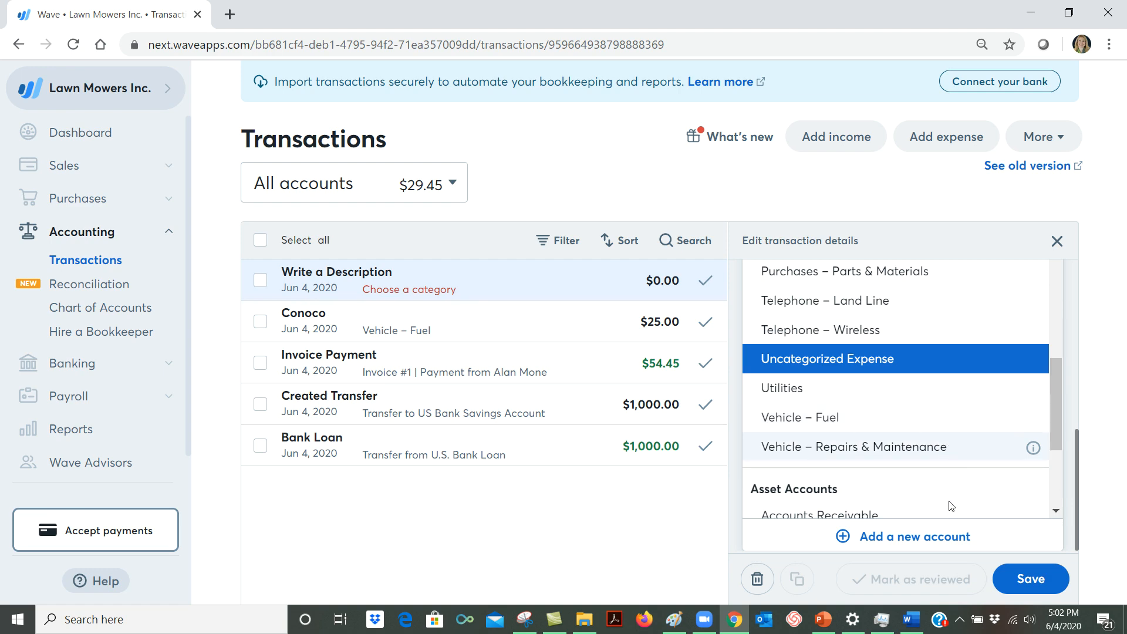
click(950, 540)
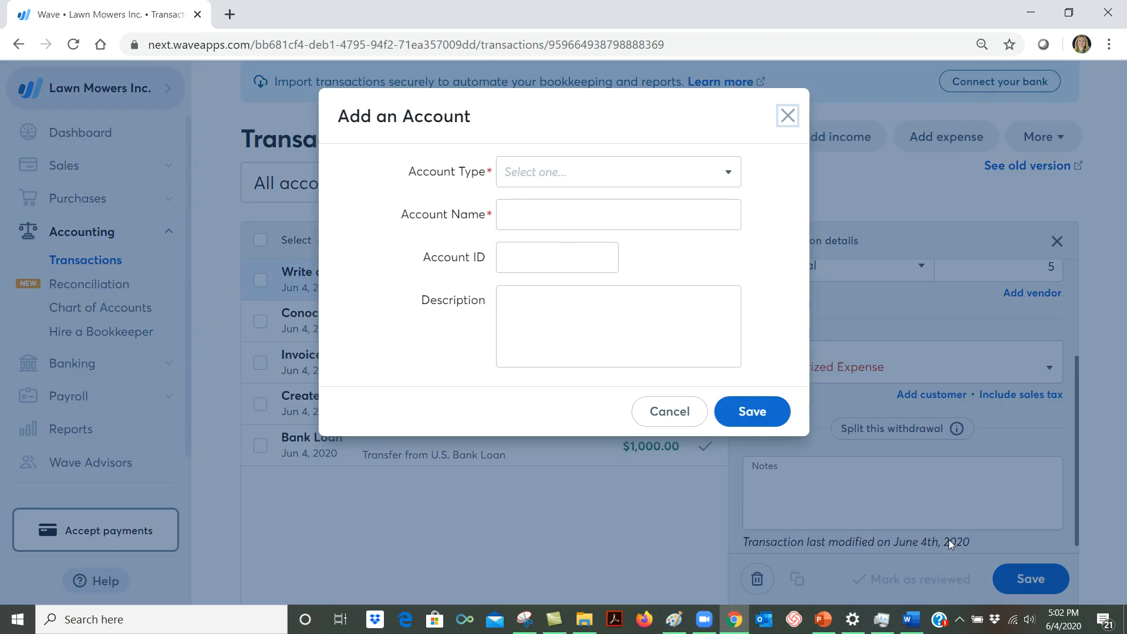
Create an Operating Expense account named Oil for Lawn Mower as the category and save the Fred Meyer expense.
click(728, 177)
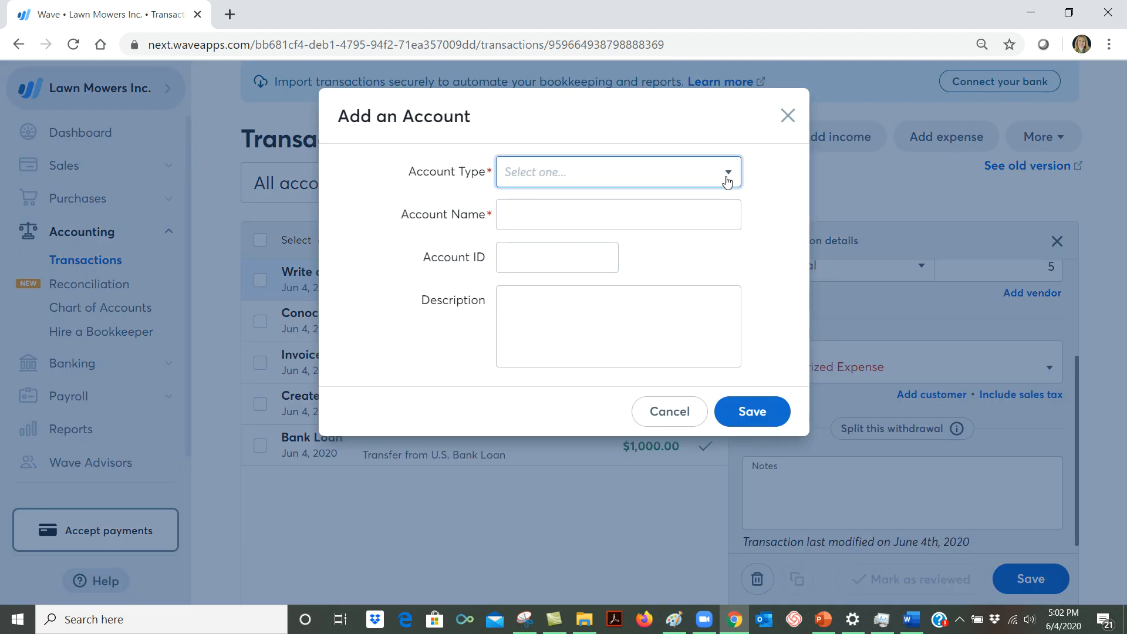
click(727, 178)
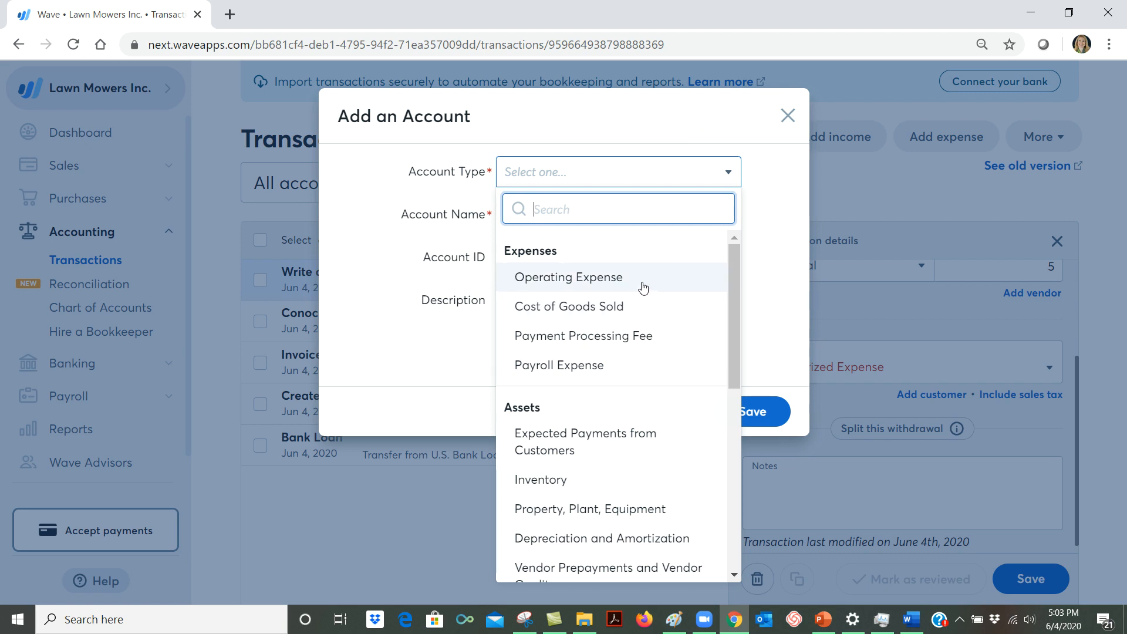
click(644, 287)
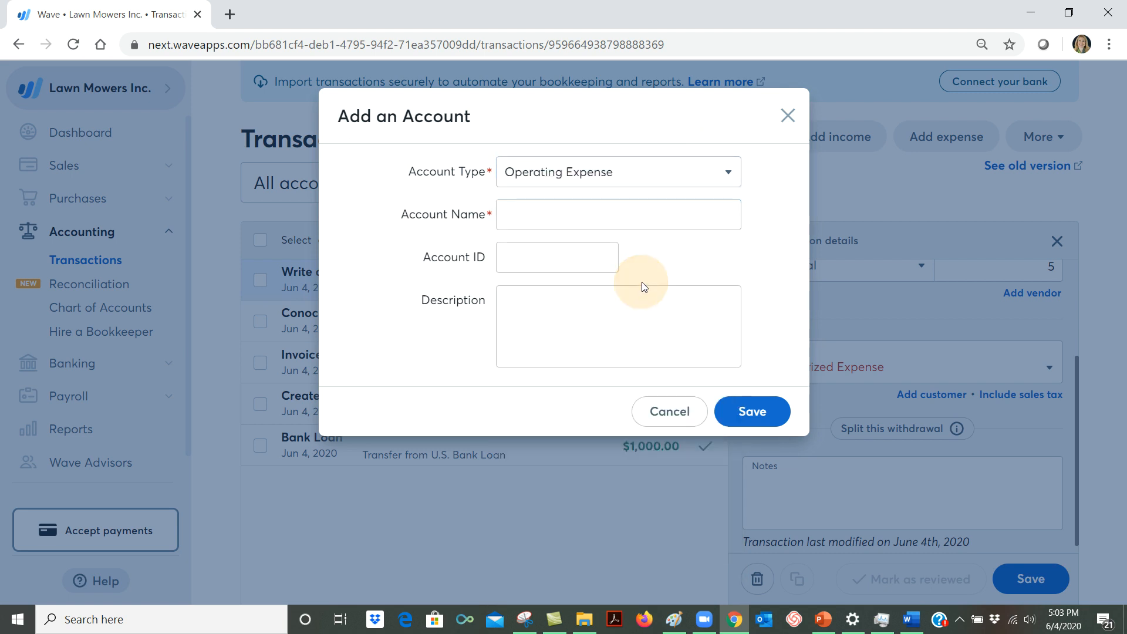
click(666, 219)
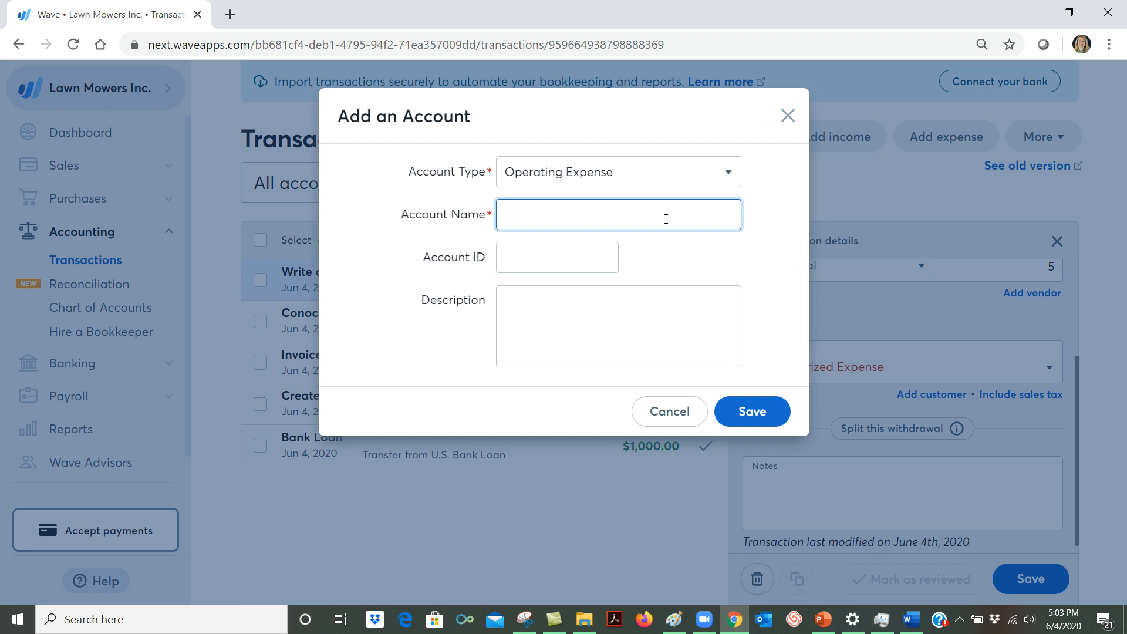
text(Oil for Lawn Mower)
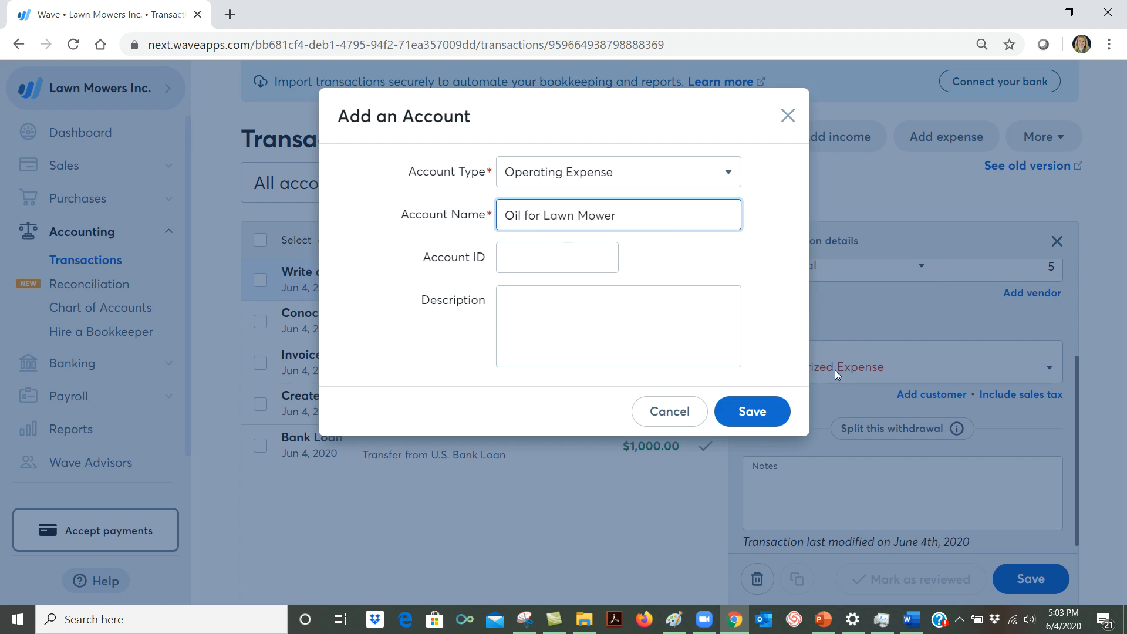
click(745, 413)
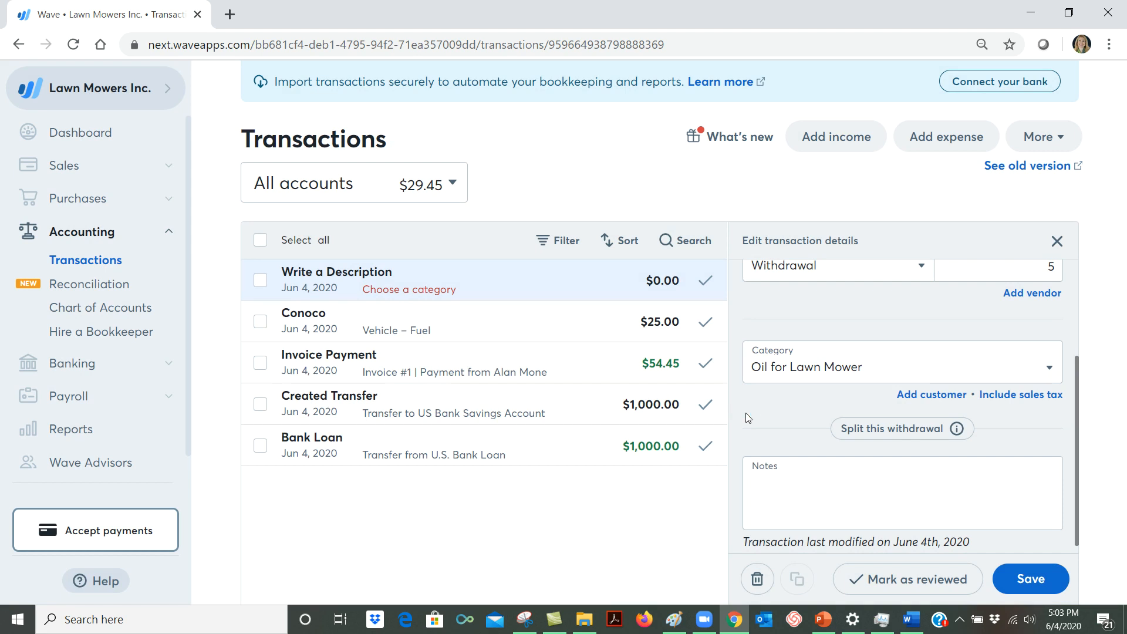
click(1037, 584)
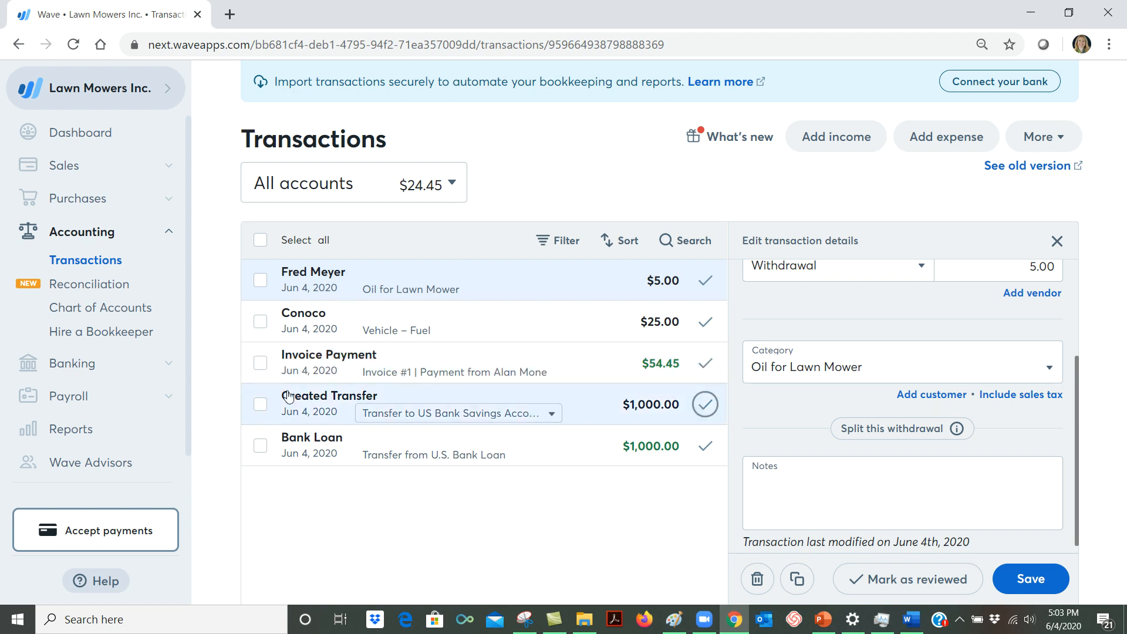
Review the income, operating expenses and net profit in the Profit & Loss report's details, and switch it to the summary view.
click(54, 434)
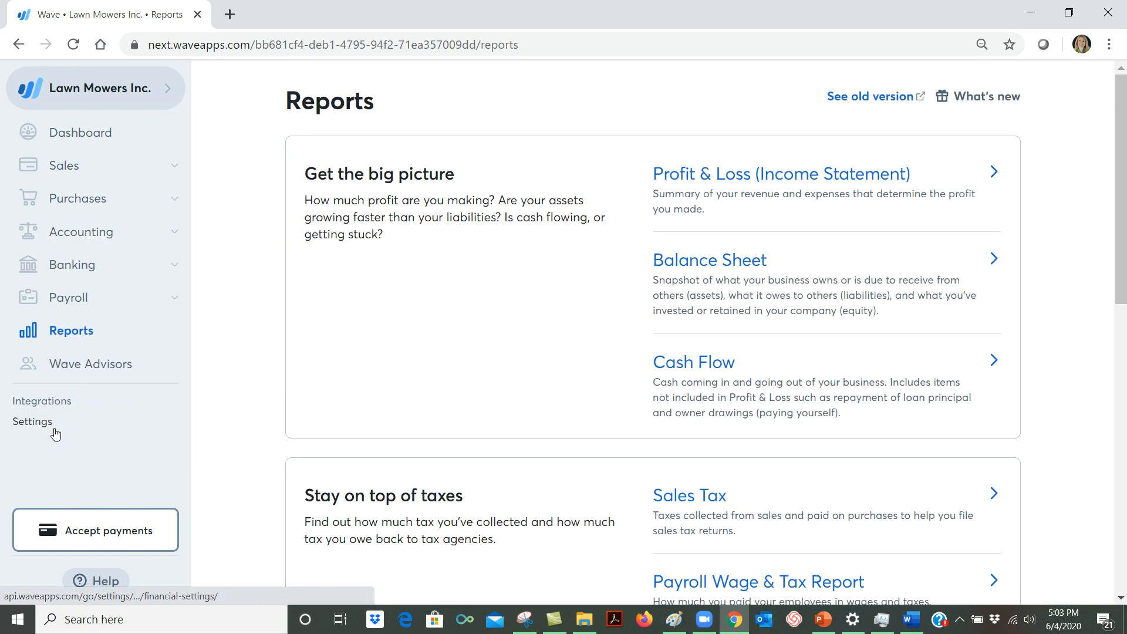
click(783, 180)
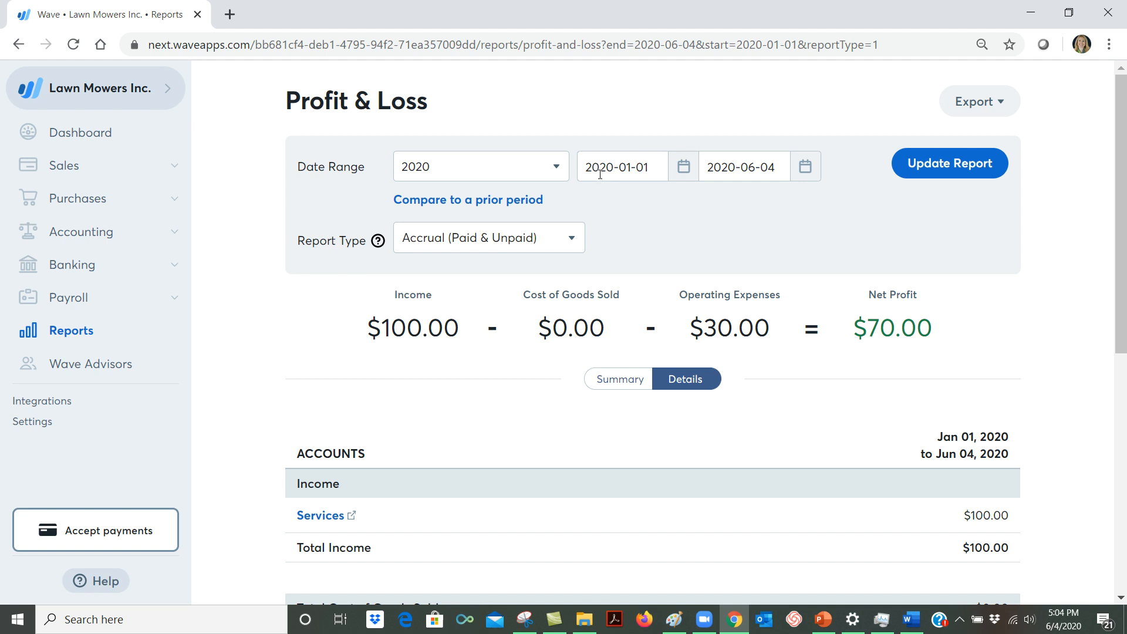
scroll(880, 302, down, 3)
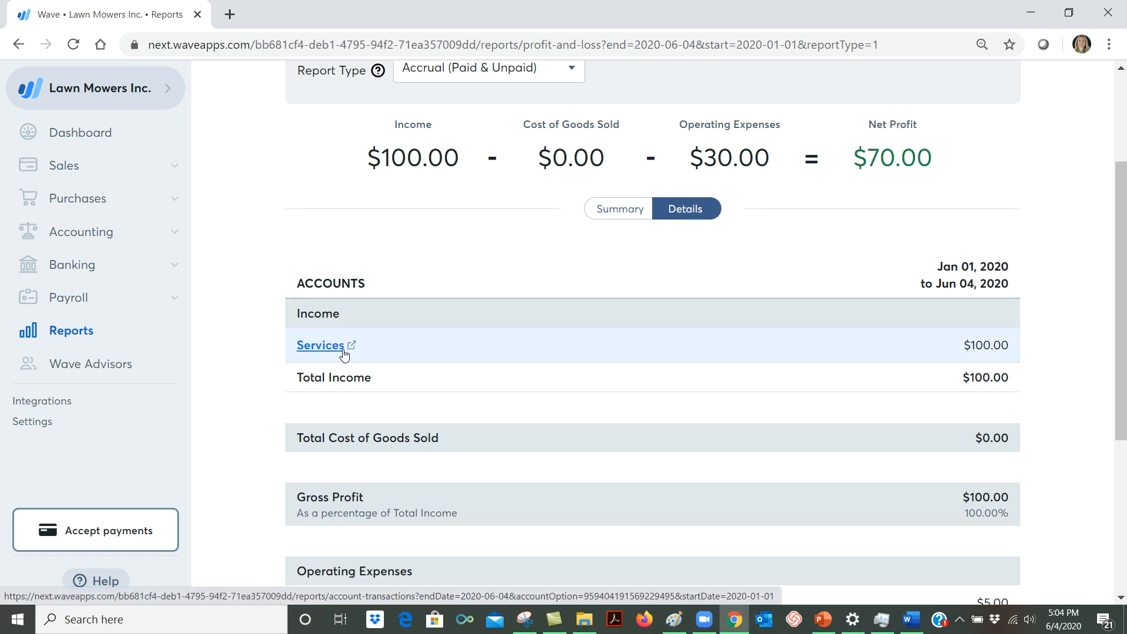
scroll(565, 378, down, 3)
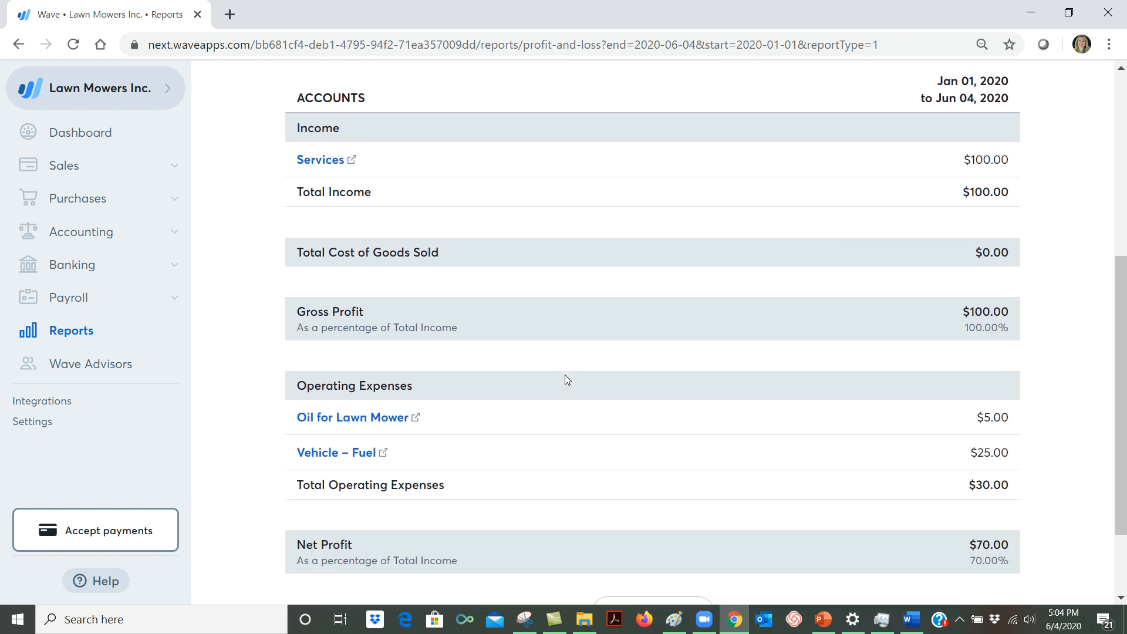
scroll(564, 379, down, 2)
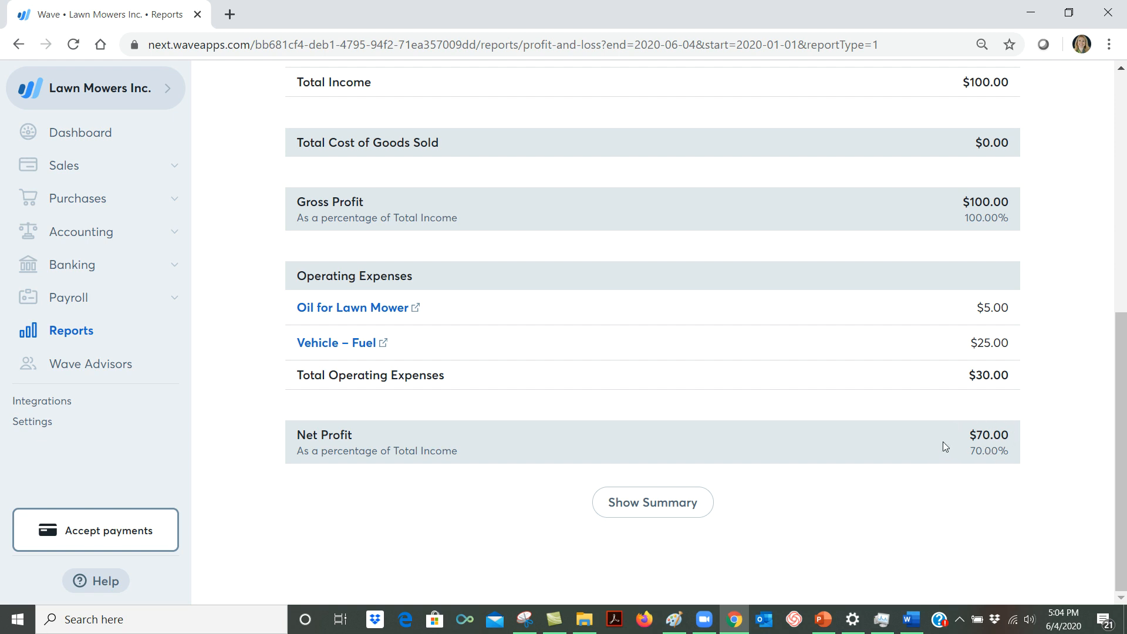
scroll(919, 434, up, 5)
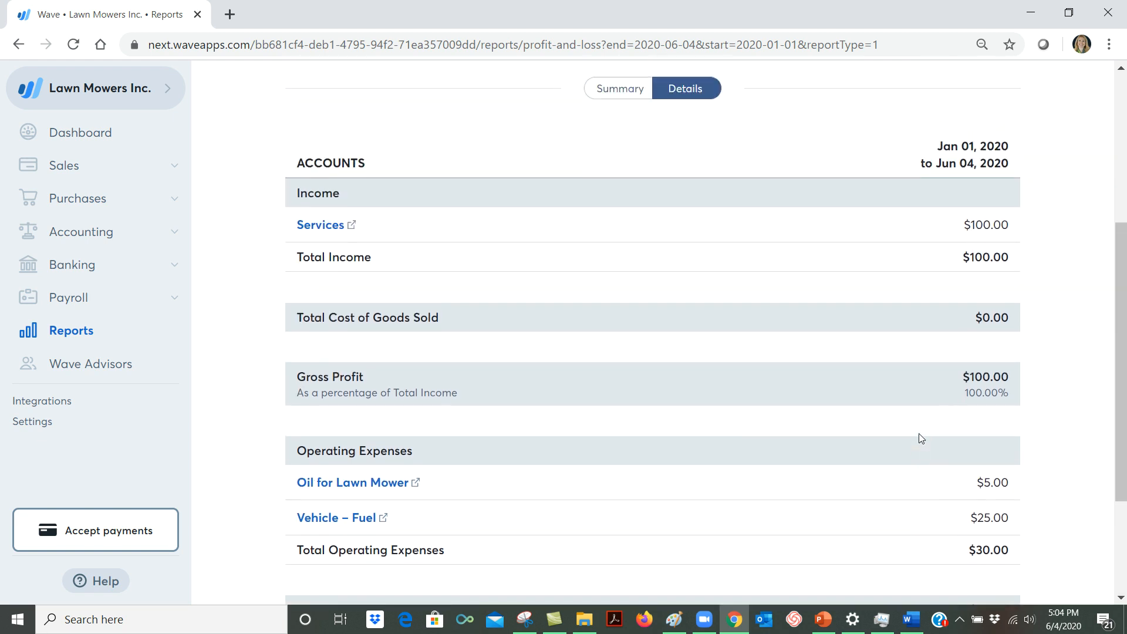
scroll(919, 438, up, 1)
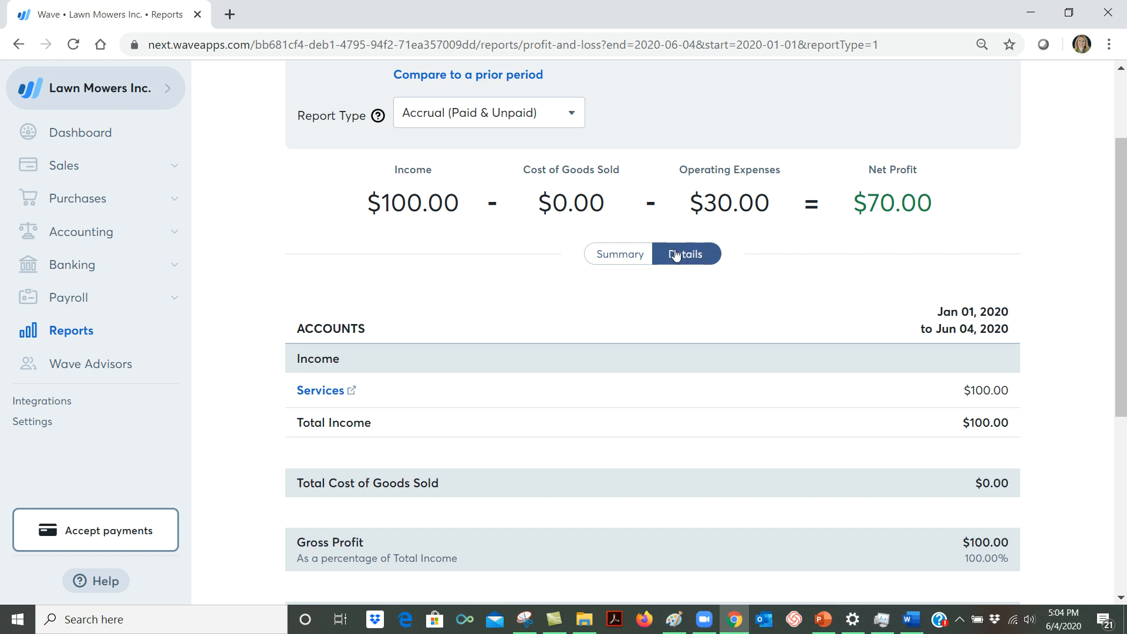
click(608, 256)
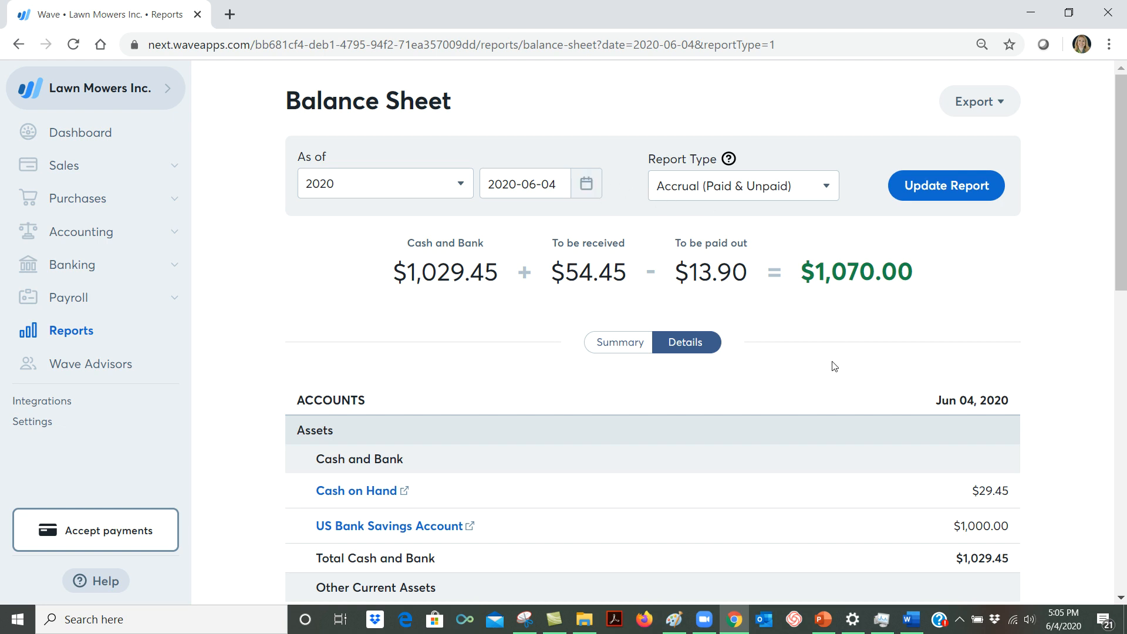
Check the Cash on Hand account's transactions from the Balance Sheet and return to the report.
scroll(830, 364, down, 3)
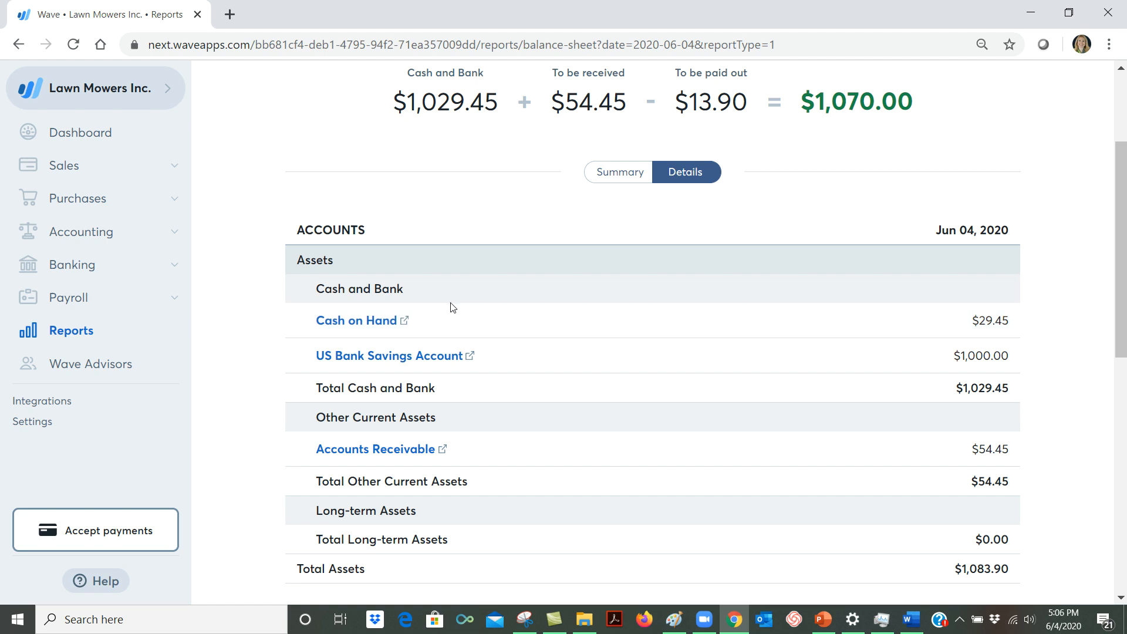
click(377, 321)
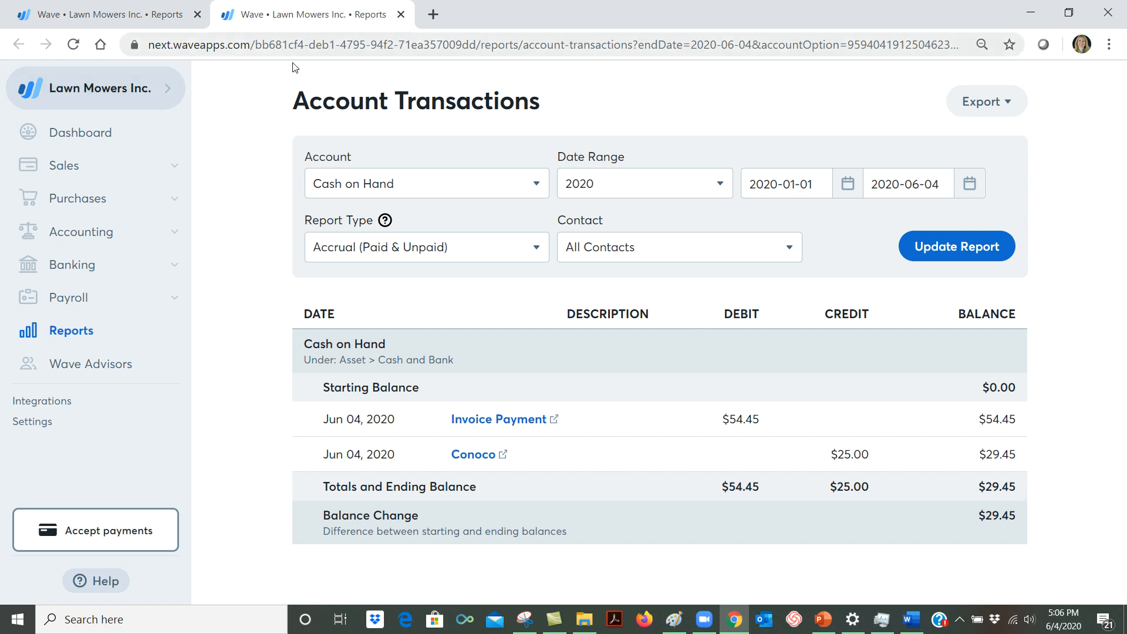
click(401, 15)
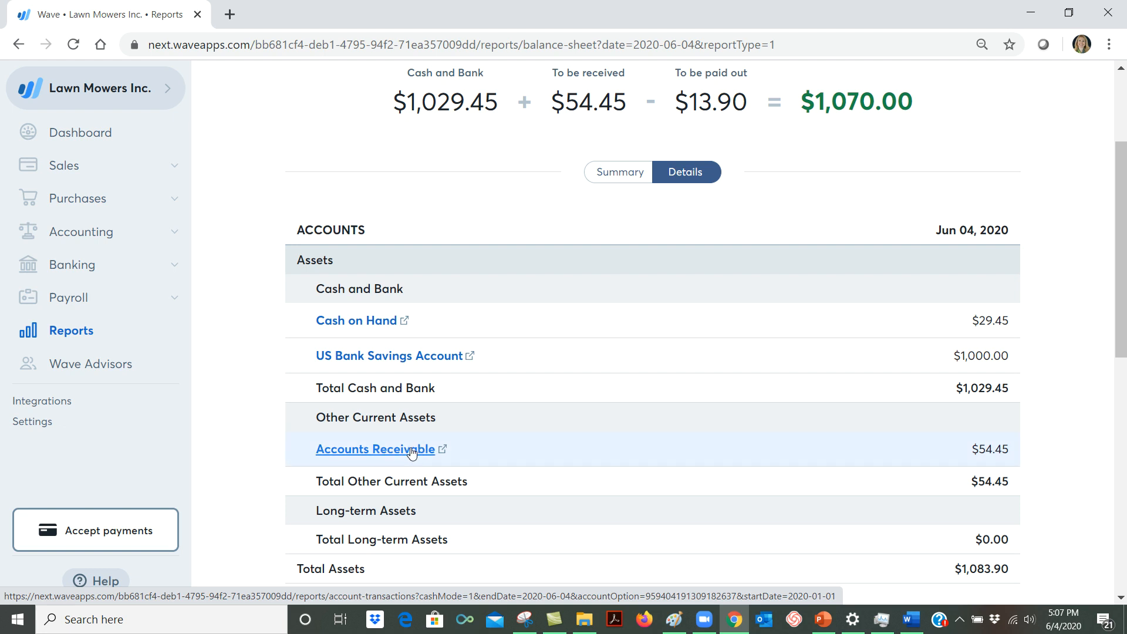
Examine the Balance Sheet's total assets, current and long-term liabilities, and equity, comparing them with the summary figures.
scroll(412, 452, down, 3)
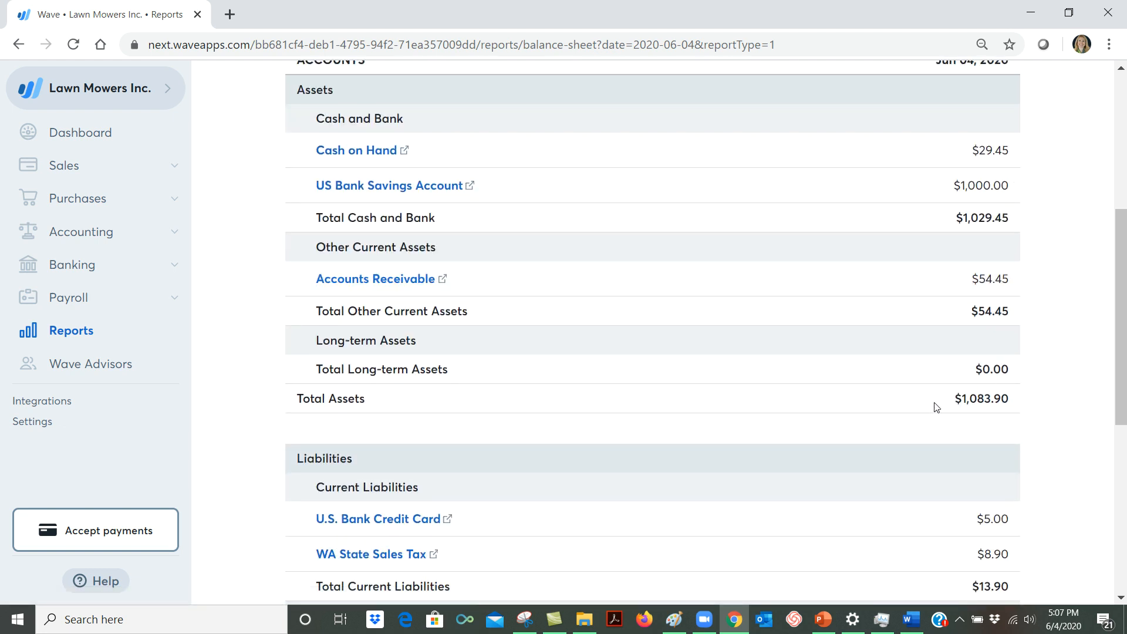
scroll(949, 411, down, 3)
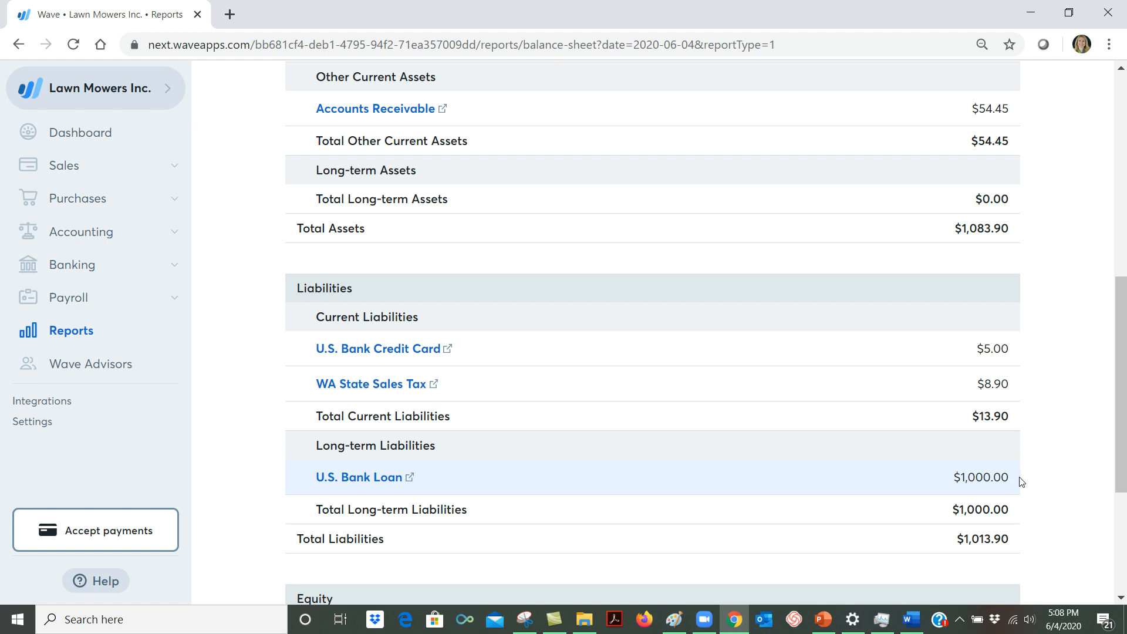
scroll(1014, 482, down, 4)
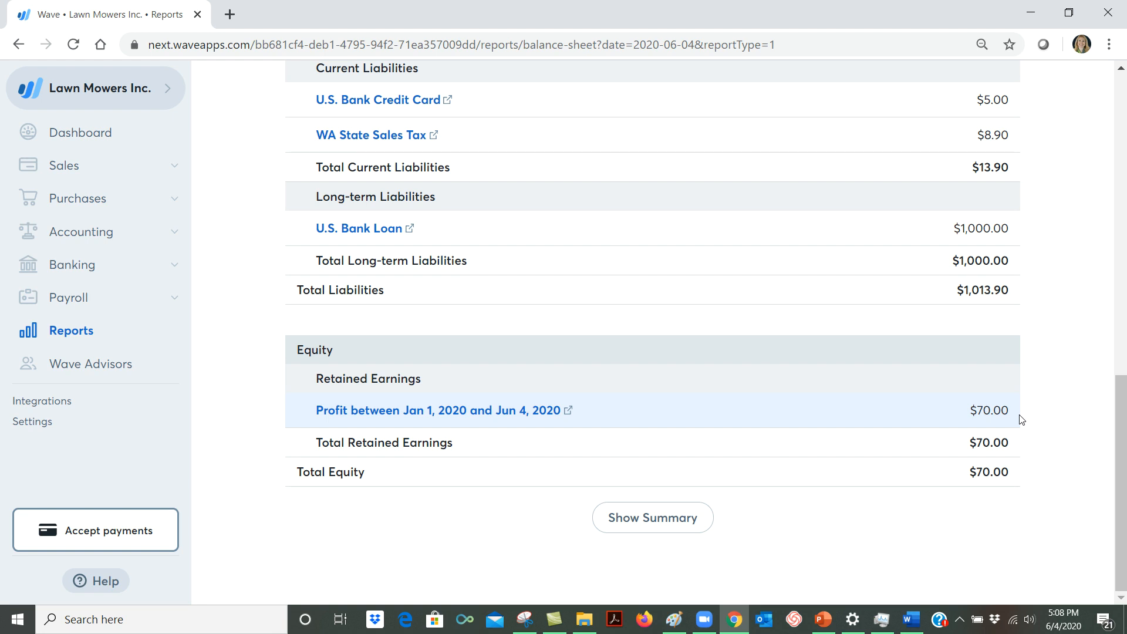
scroll(1045, 419, up, 9)
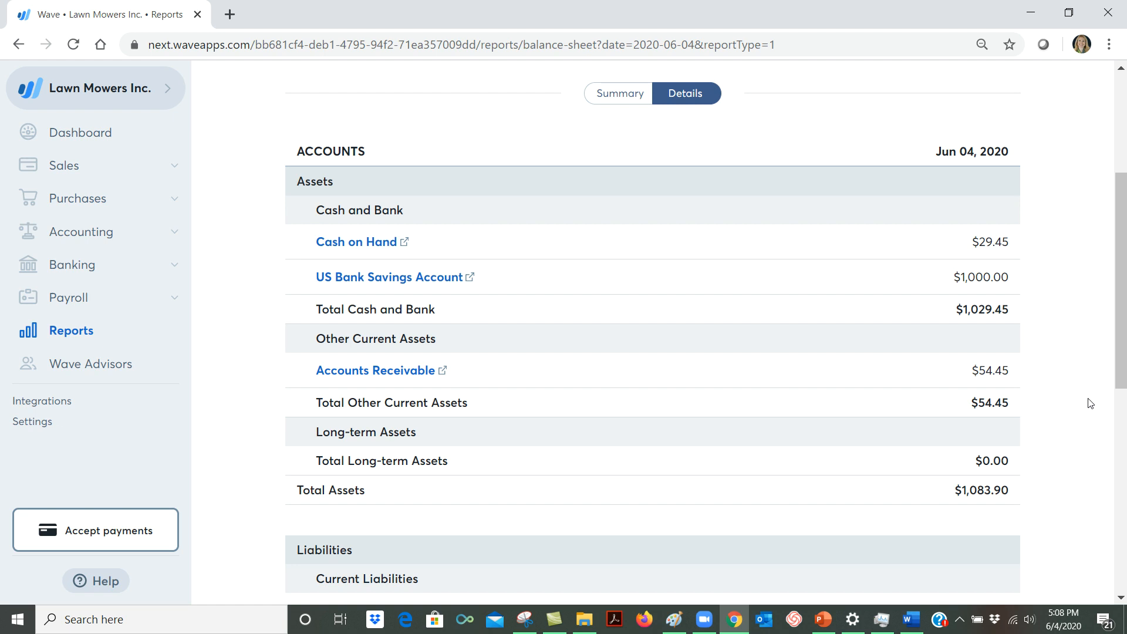
scroll(1090, 399, up, 3)
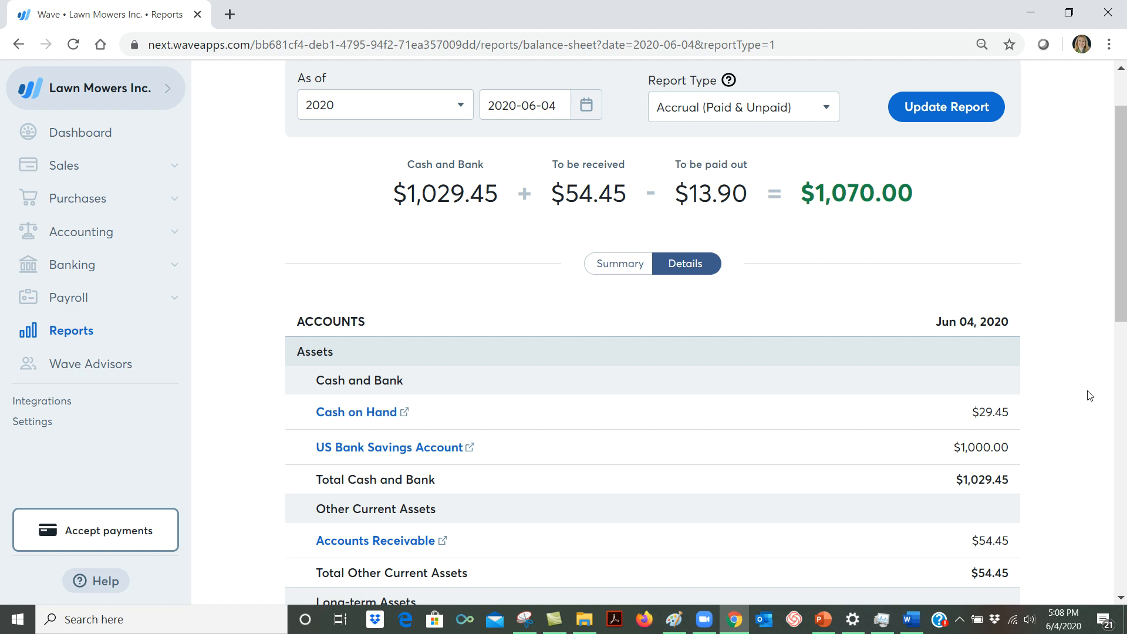
scroll(1089, 395, down, 3)
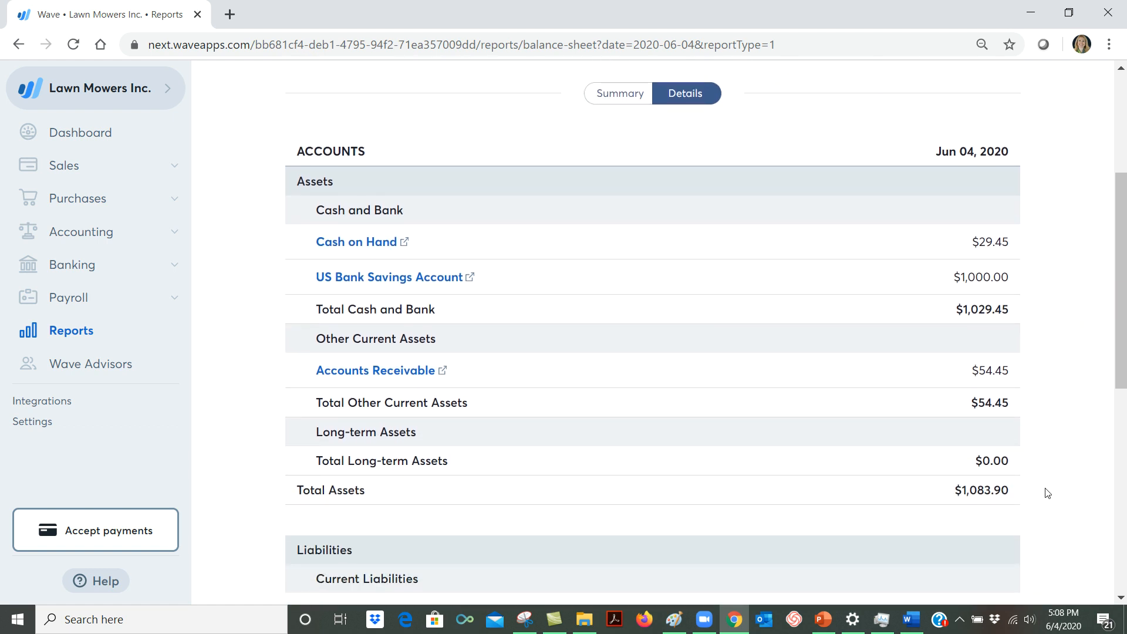
scroll(1048, 493, down, 6)
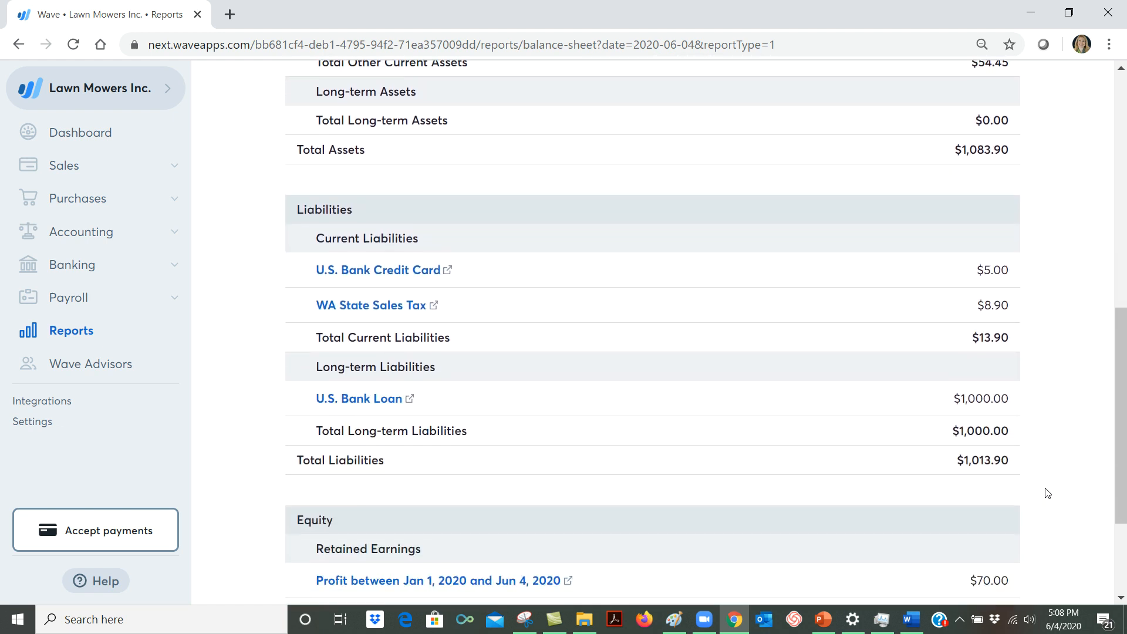
scroll(1042, 488, down, 3)
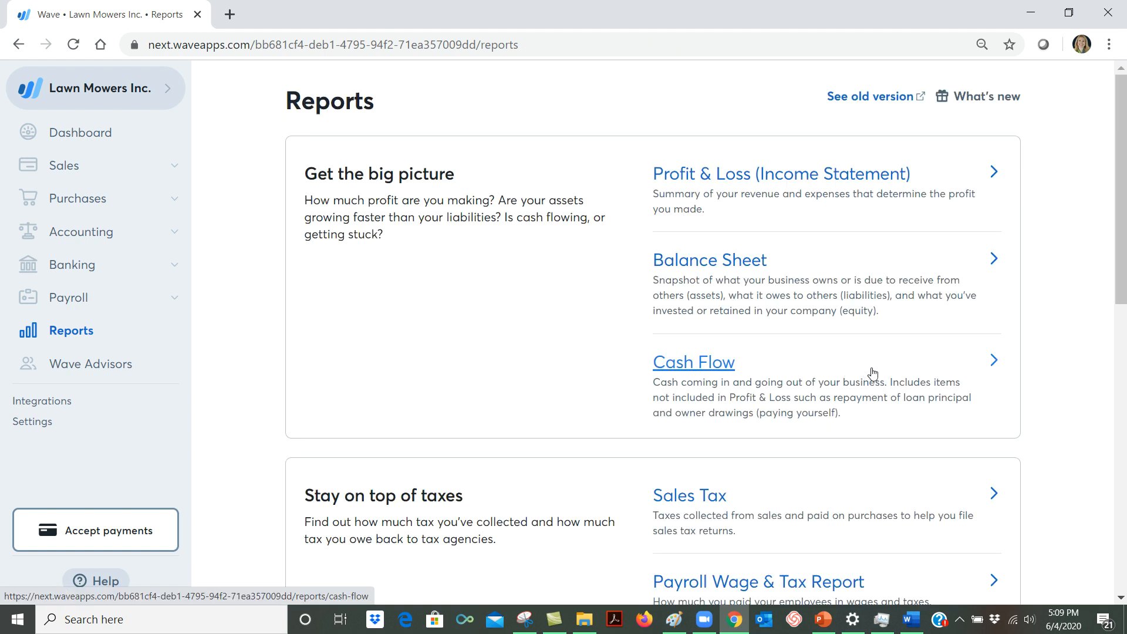
Open the Cash Flow report and review its operating, investing and financing activities through to the ending balance.
click(702, 367)
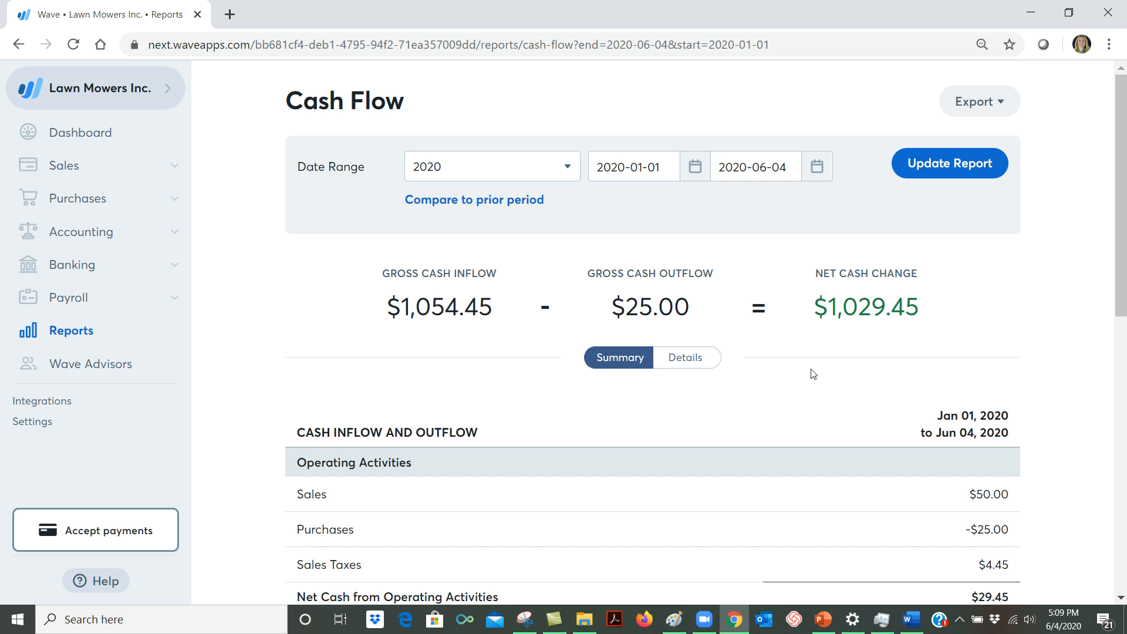
scroll(807, 370, down, 3)
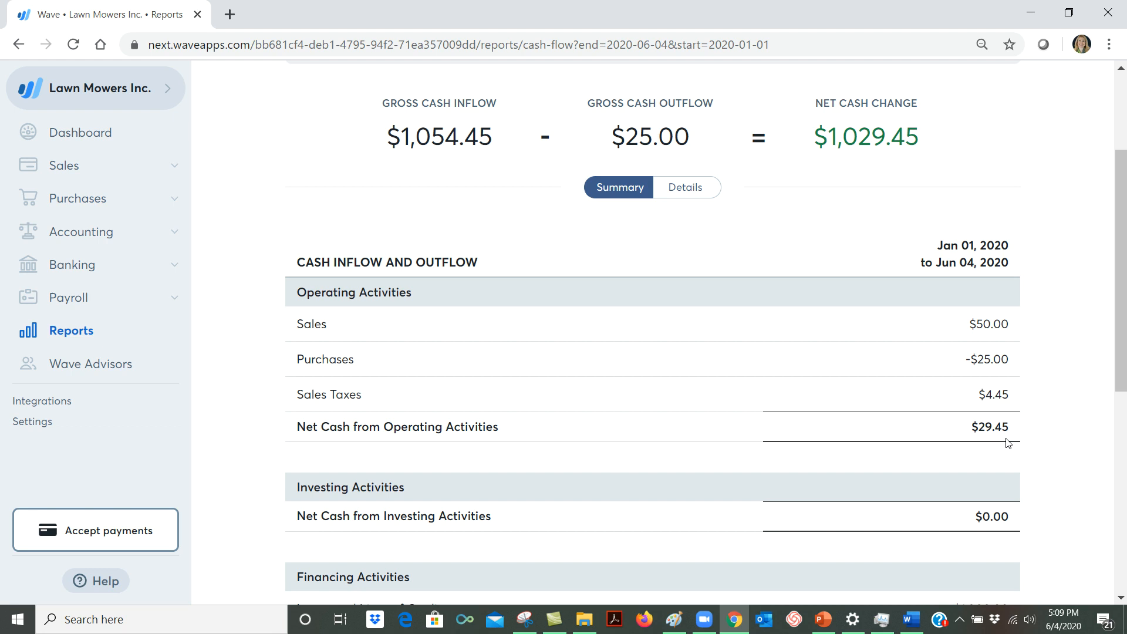
scroll(1007, 443, down, 2)
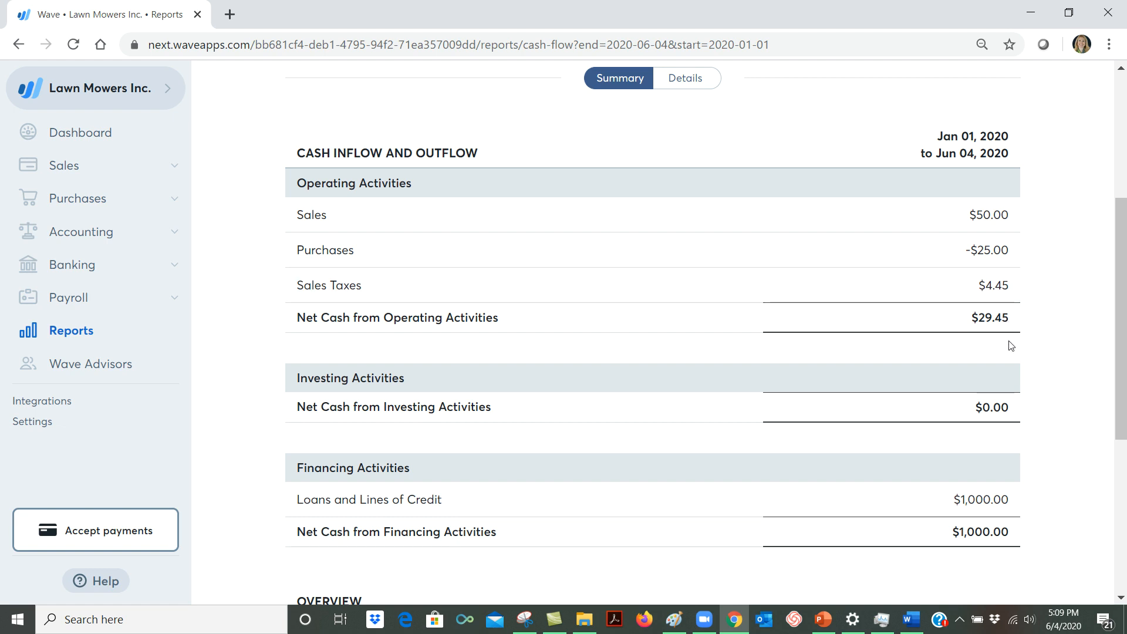
scroll(1011, 345, down, 3)
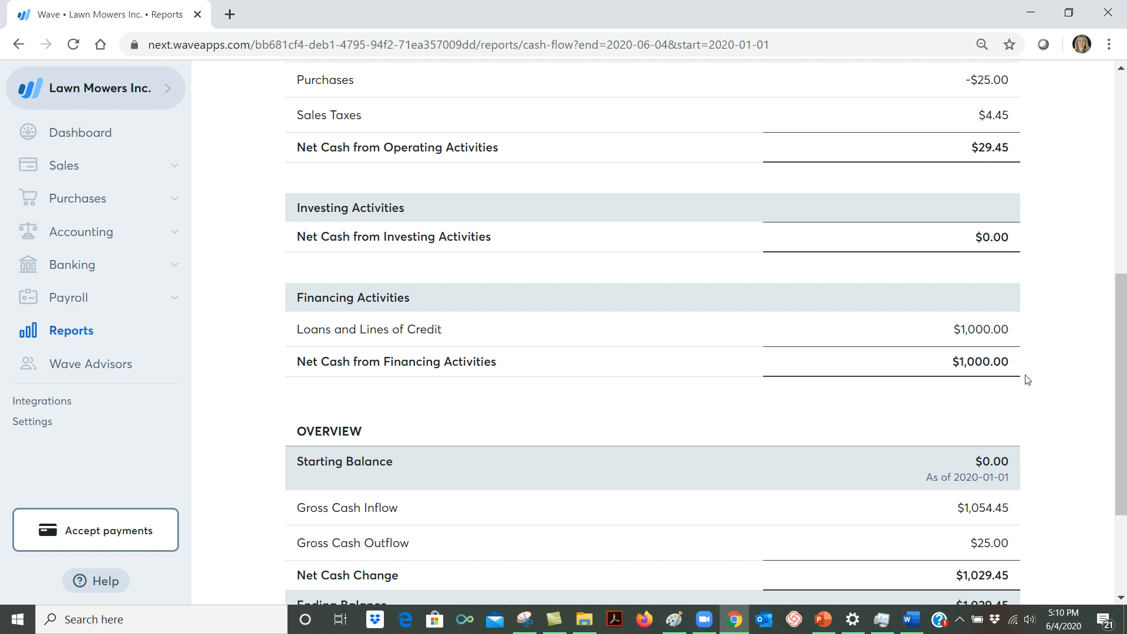
scroll(1028, 380, down, 3)
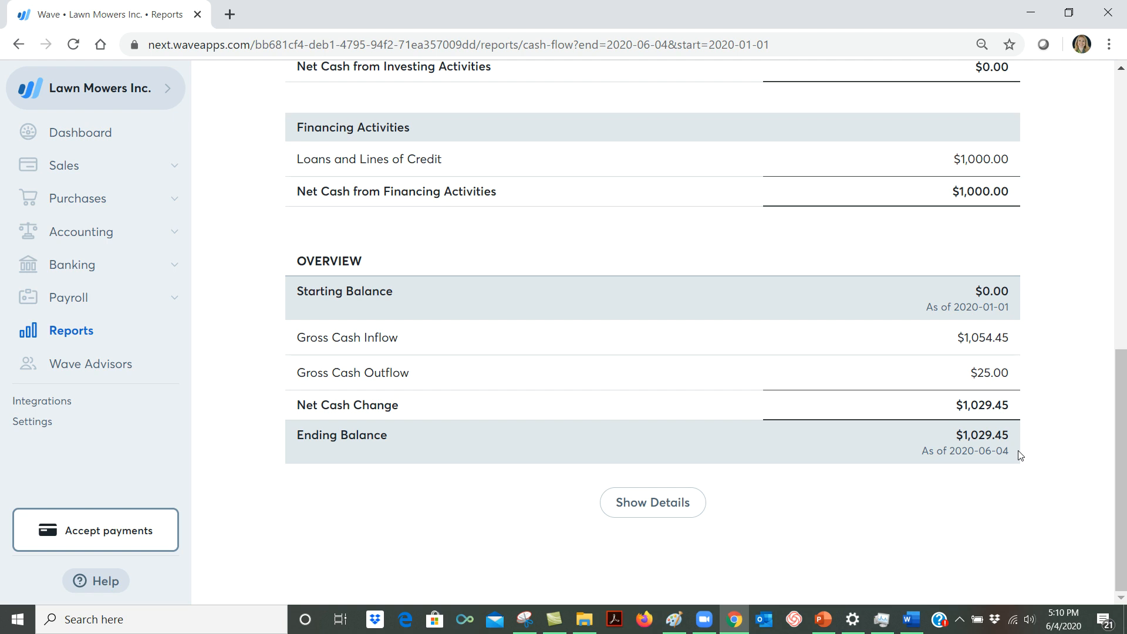
Return to the list of reports and open the Sales Tax report.
key(alt+Left)
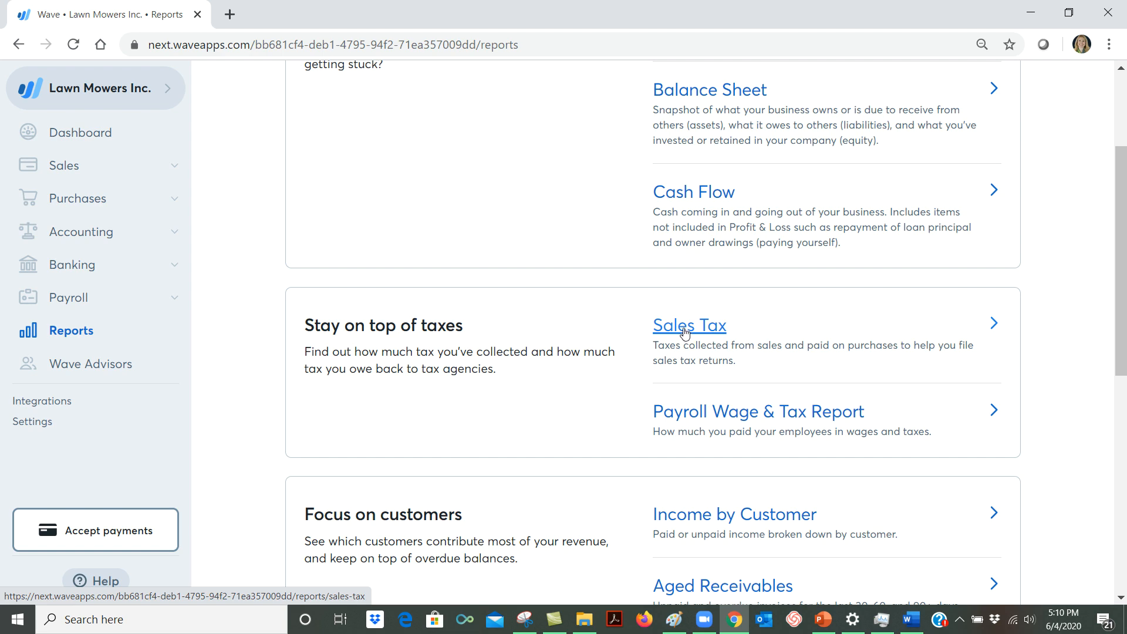
click(678, 329)
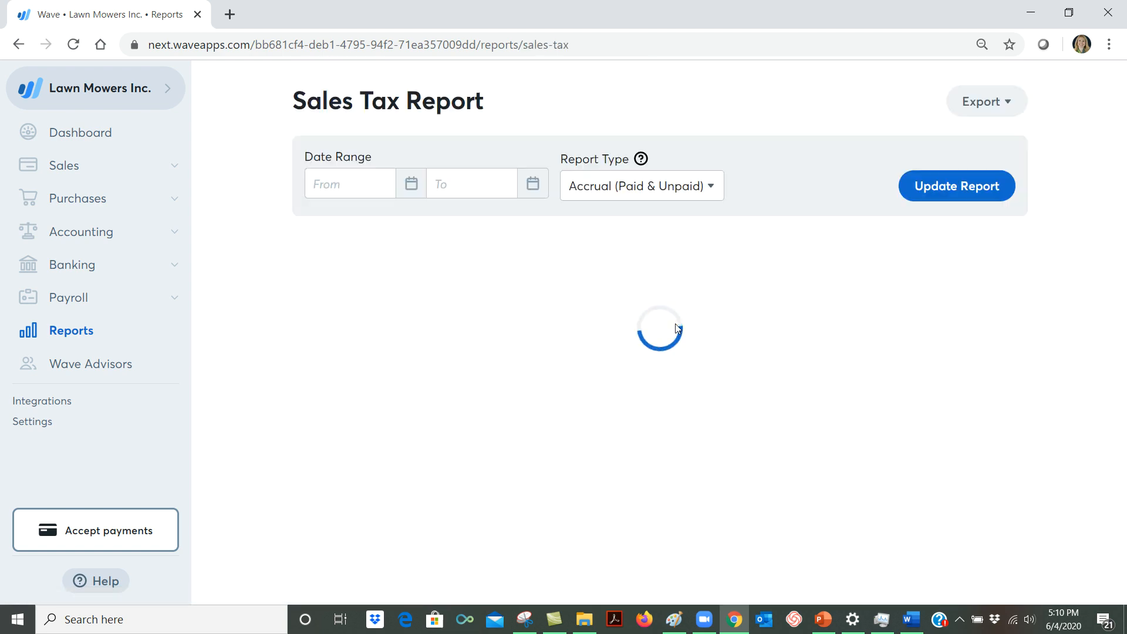